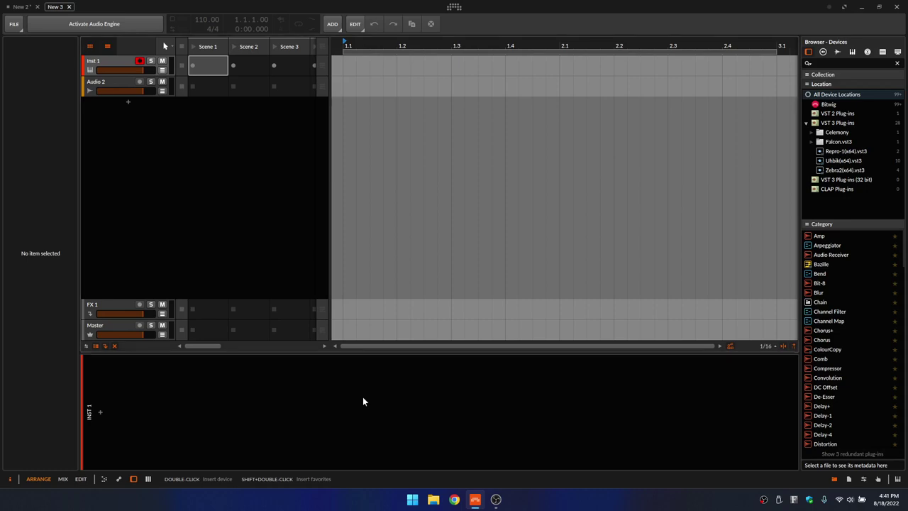
# - Hide the inspector, device panel, clip launcher and browser, leaving only the arranger timeline in the New 3 project
pyautogui.press('i')
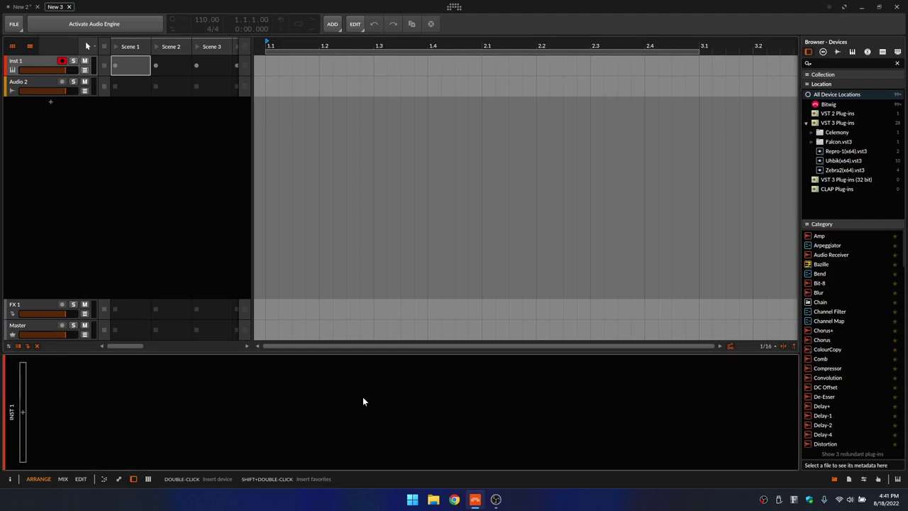
pyautogui.press('d')
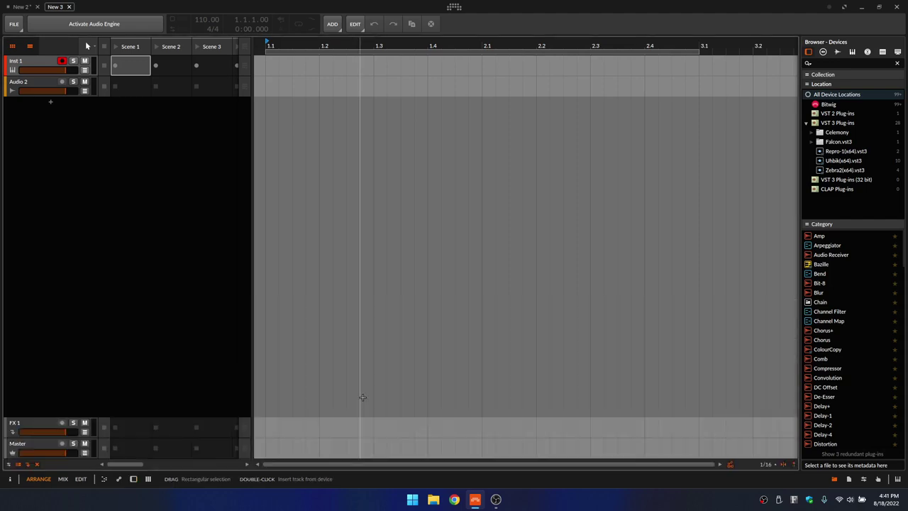
pyautogui.press('l')
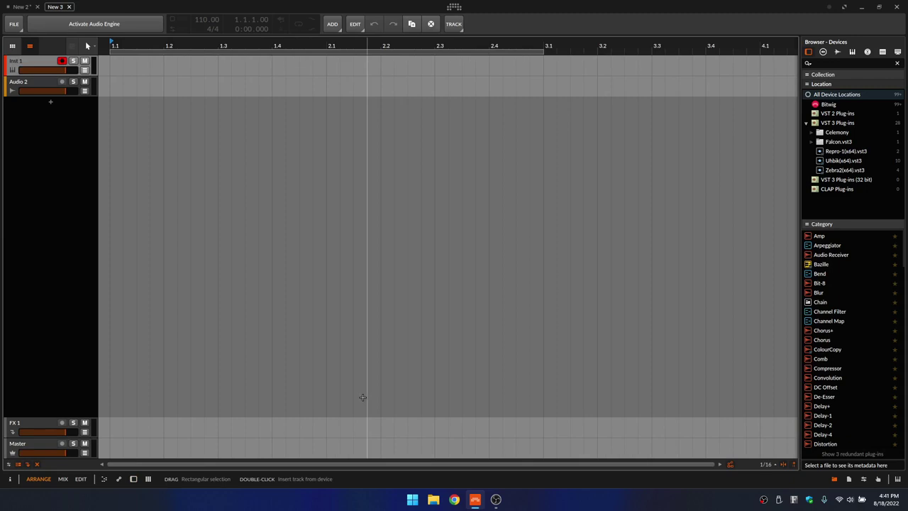
pyautogui.press('b')
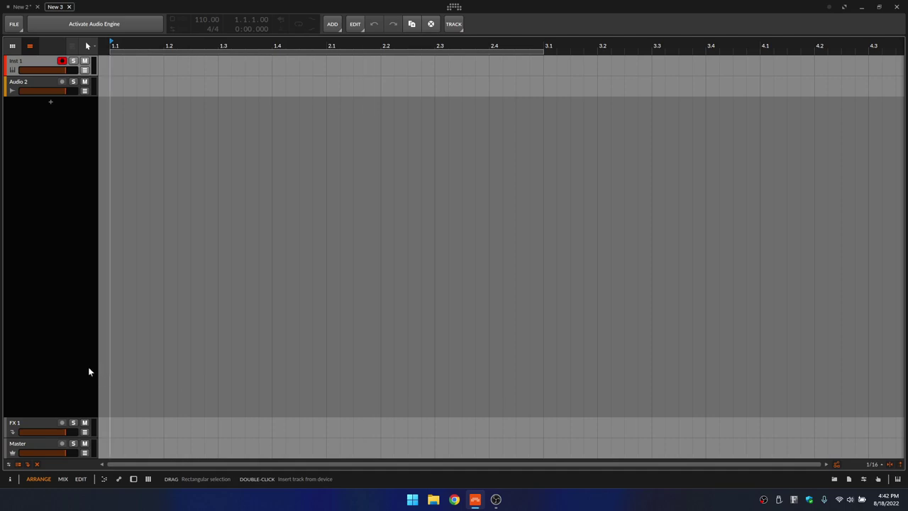
# - Look at the options for saving the current project as a template, and close them without saving
pyautogui.click(14, 26)
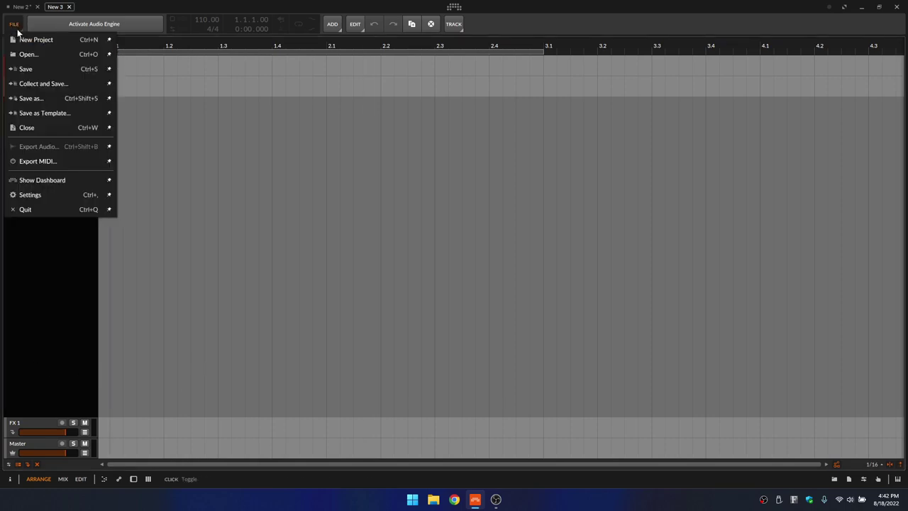
pyautogui.click(39, 114)
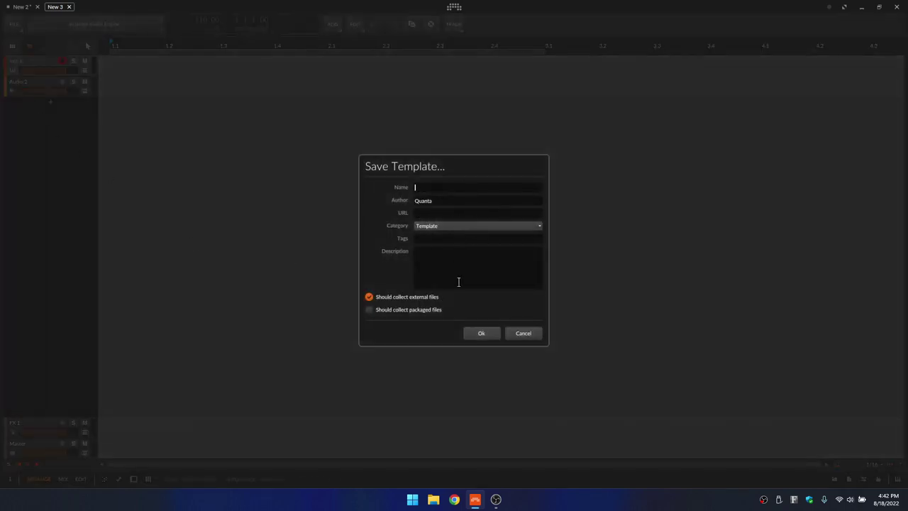
pyautogui.click(522, 337)
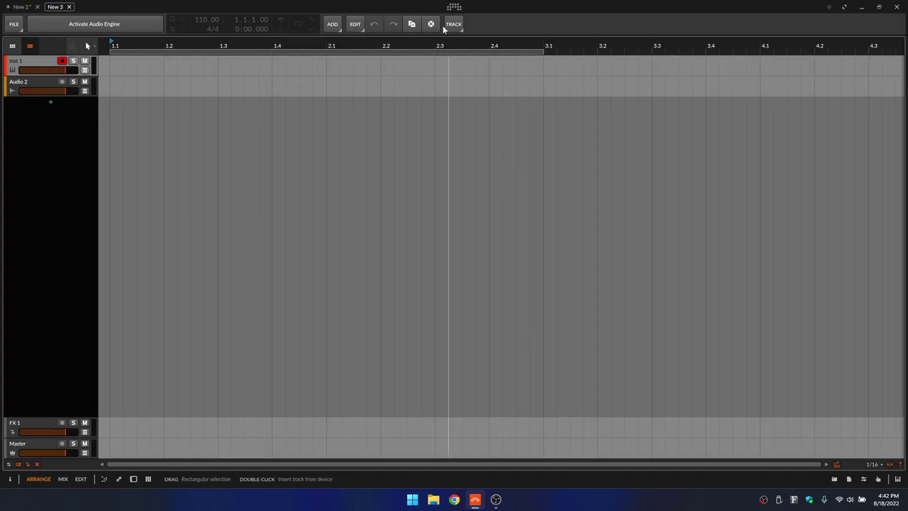
# - Enable using a template for new projects in the Behavior settings, and browse the available templates without choosing one
pyautogui.click(454, 7)
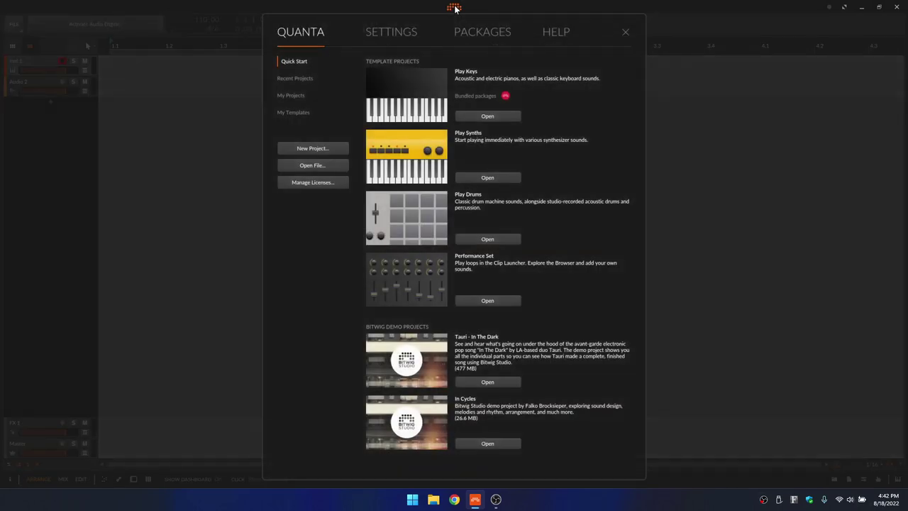
pyautogui.click(392, 31)
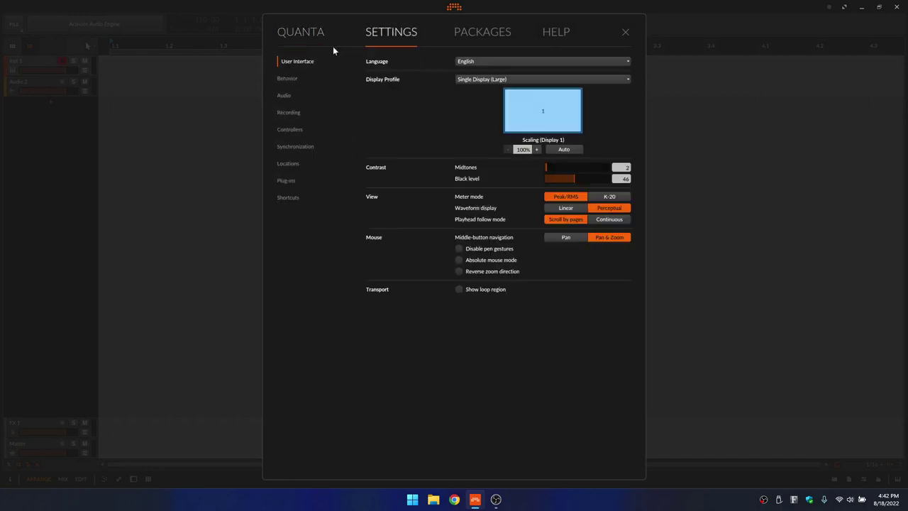
pyautogui.click(286, 79)
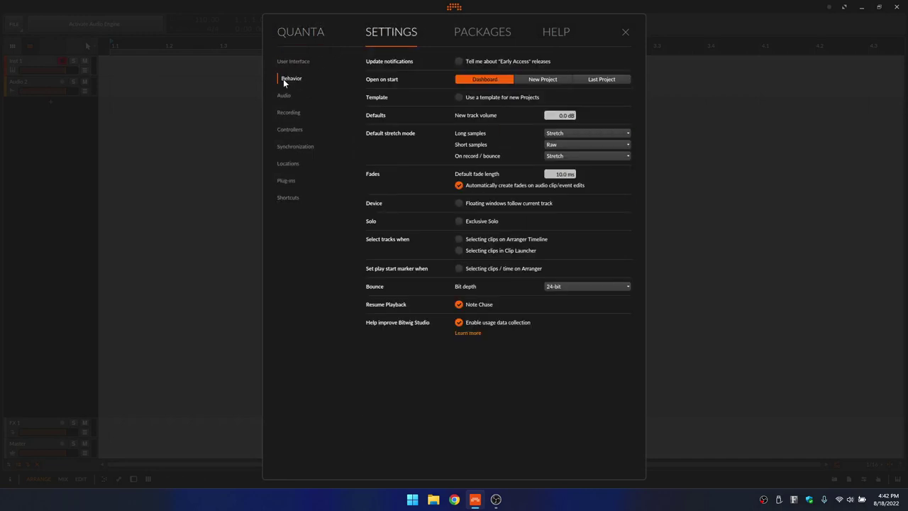
pyautogui.click(458, 97)
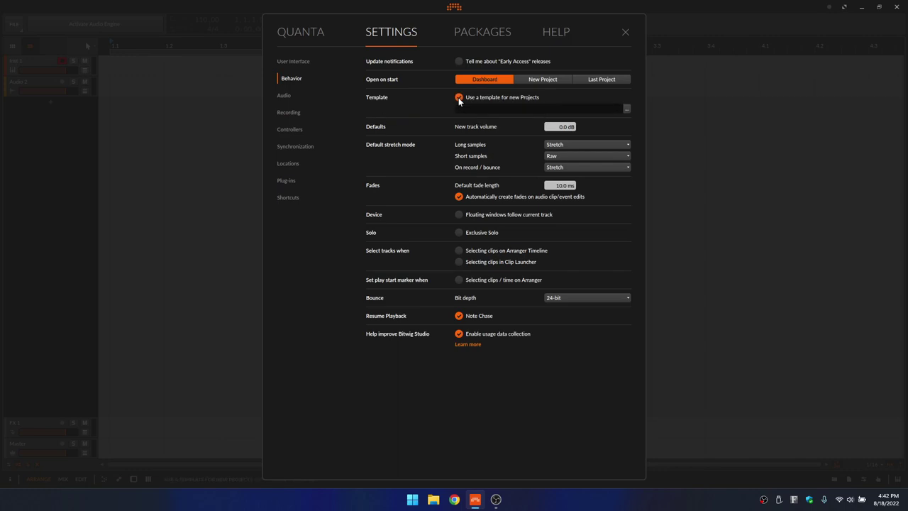
pyautogui.click(626, 110)
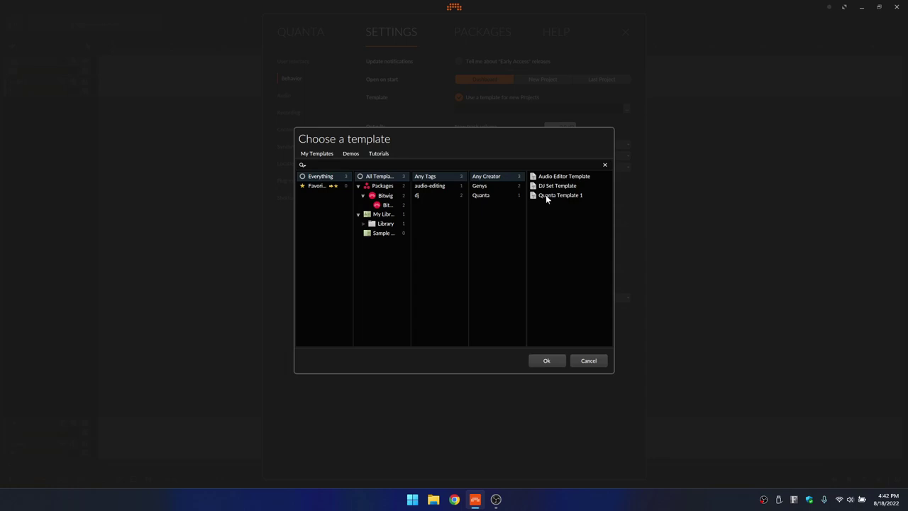
pyautogui.click(588, 361)
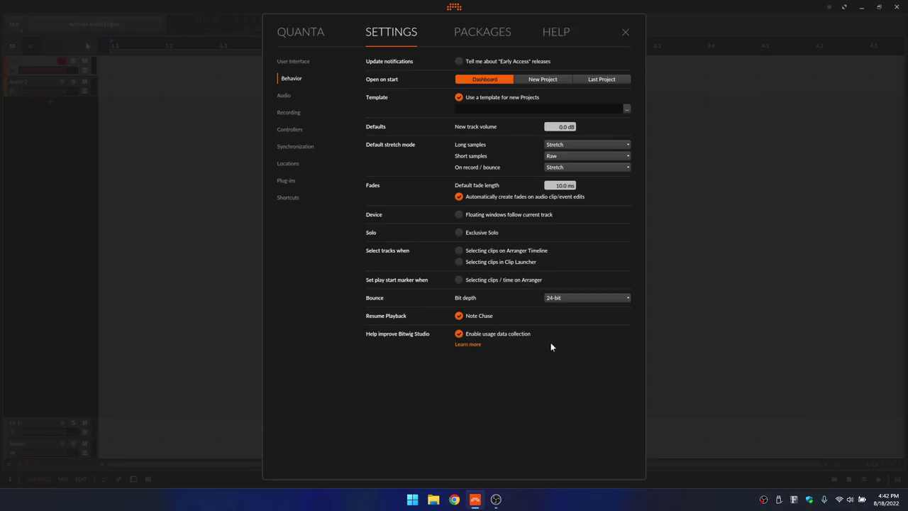
pyautogui.click(624, 32)
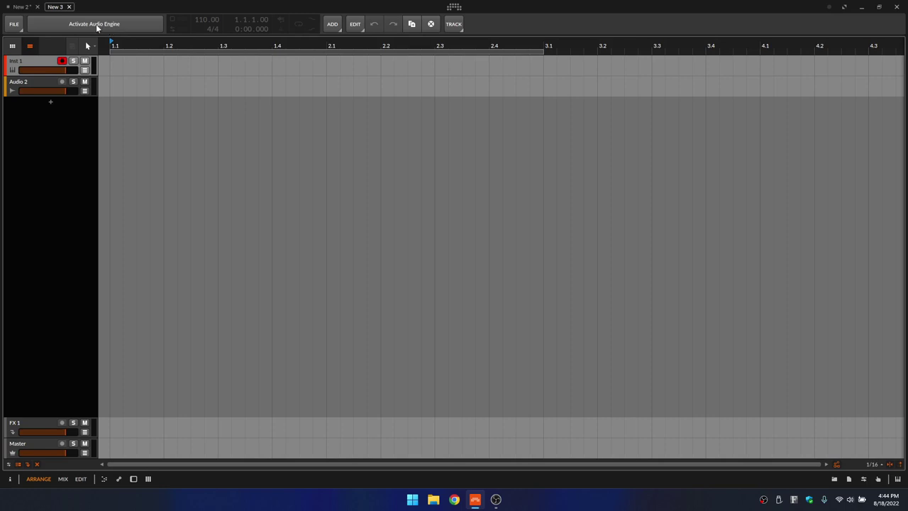
# - Switch to the New 2 project, and briefly show and close the dashboard
pyautogui.click(22, 6)
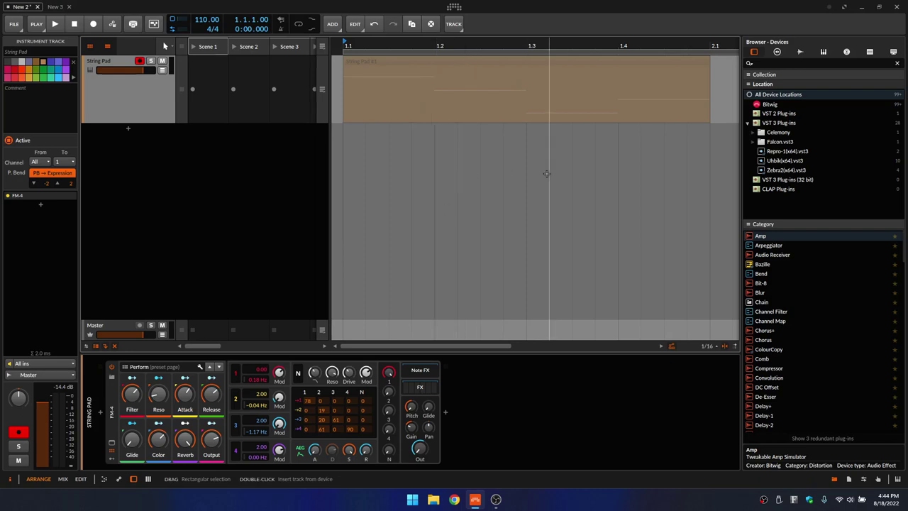
pyautogui.click(454, 9)
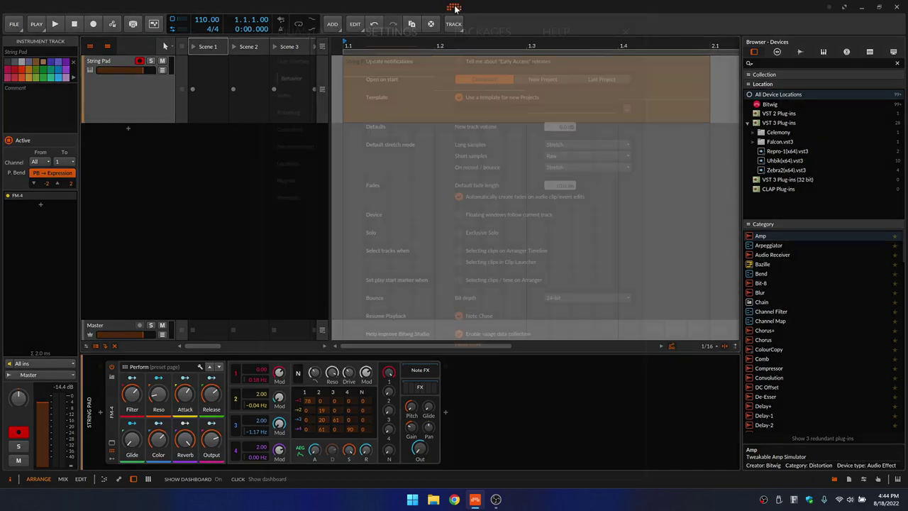
pyautogui.click(625, 33)
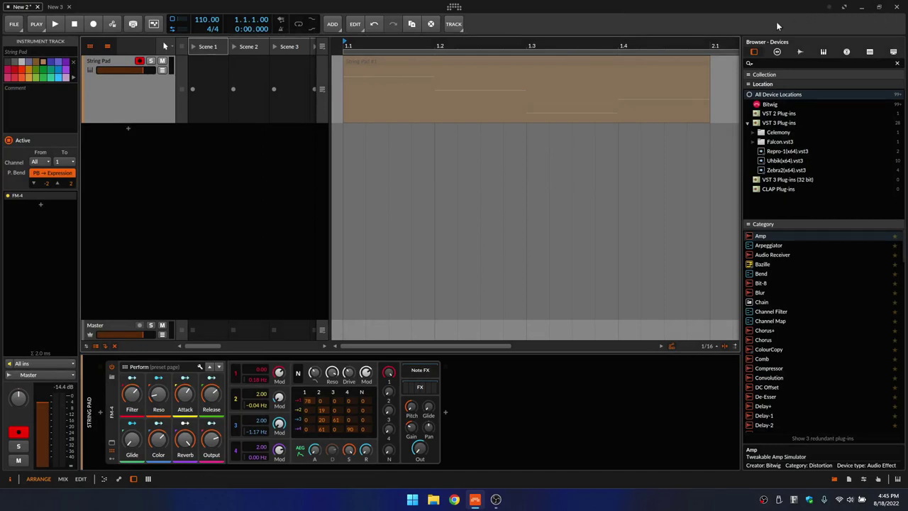
# - Toggle notifications on and back off, and put the window in full screen
pyautogui.click(829, 9)
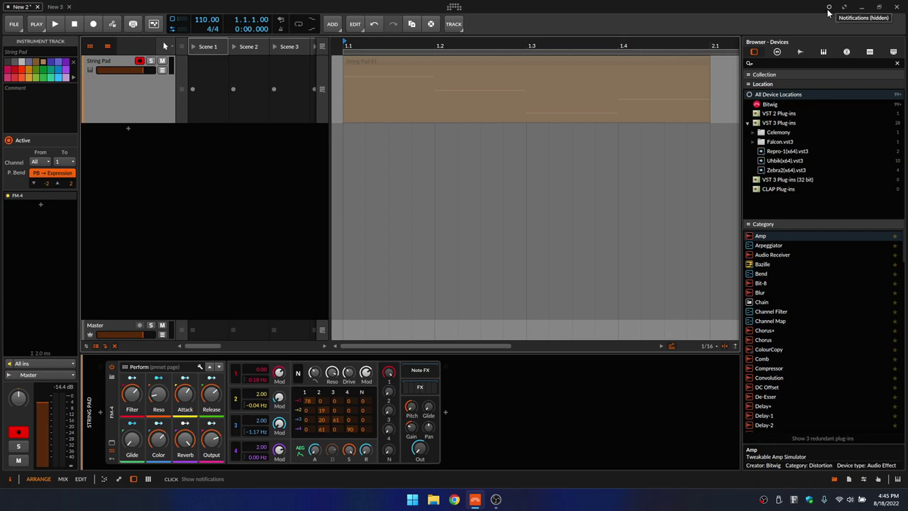
pyautogui.click(828, 10)
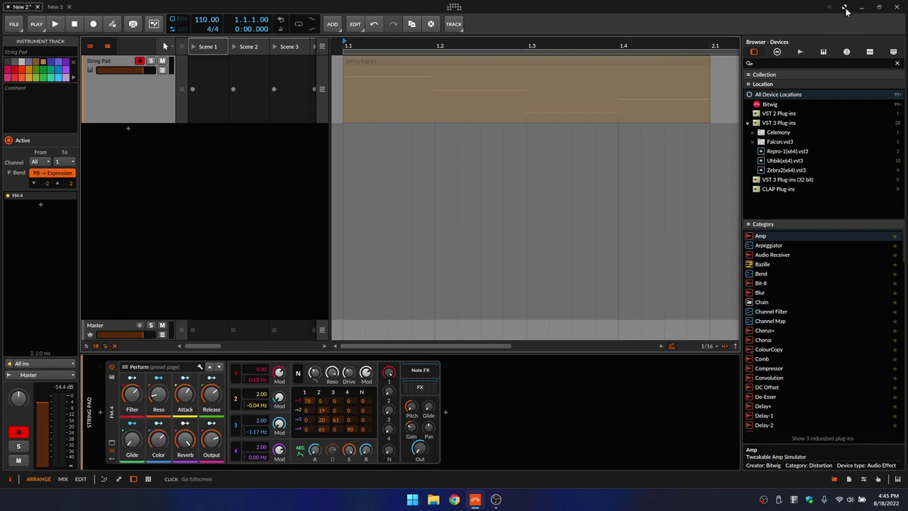
pyautogui.click(845, 9)
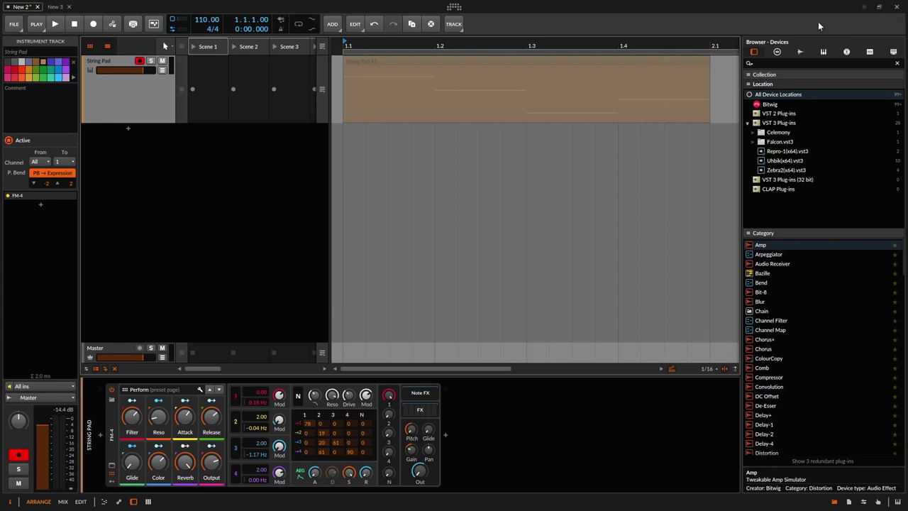
# - Increase the GUI scaling by two steps
pyautogui.rightClick(597, 10)
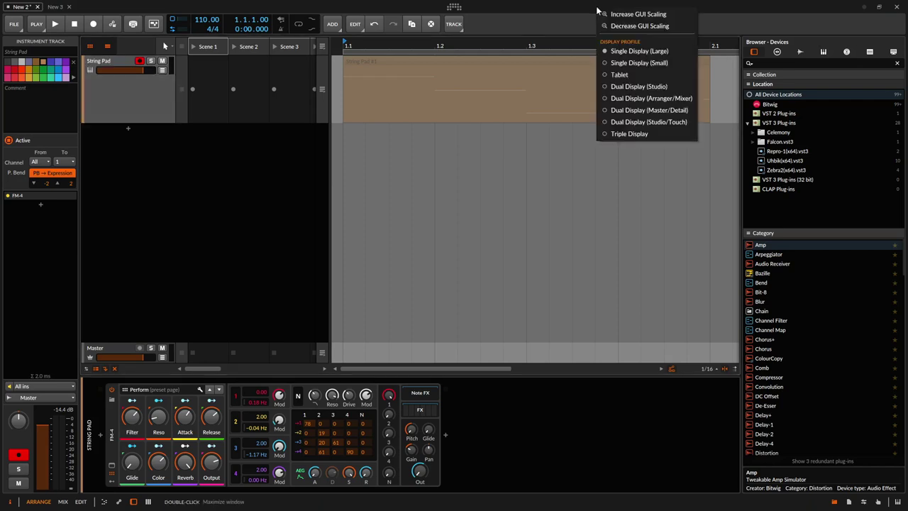
pyautogui.click(638, 15)
pyautogui.click(637, 14)
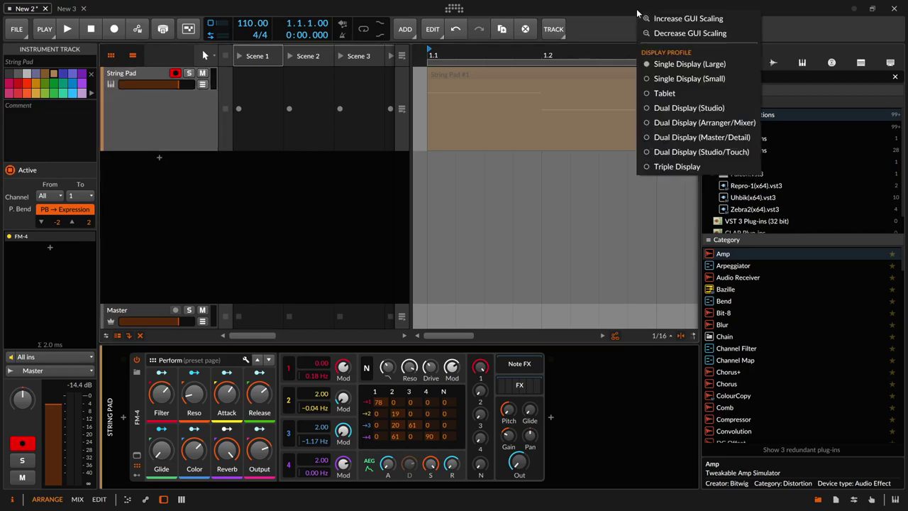
pyautogui.click(656, 19)
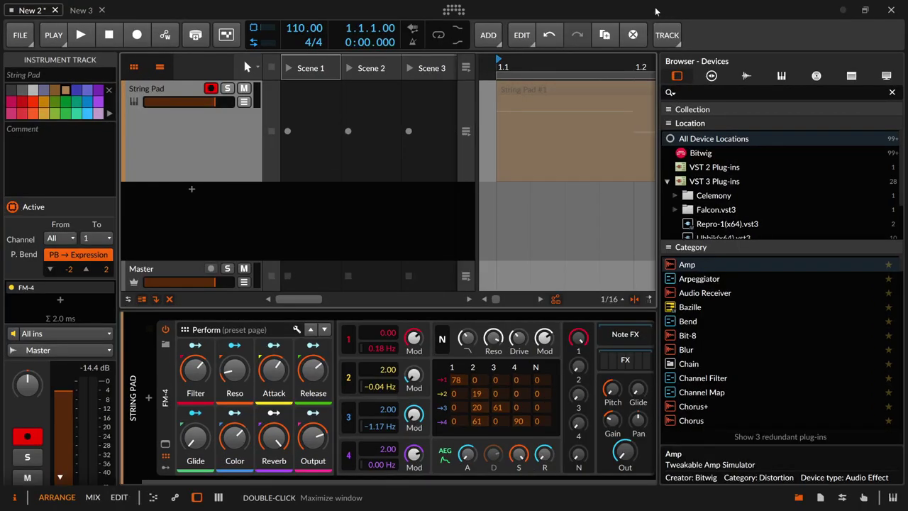
# - Decrease the GUI scaling by two steps, and look through the display profiles without changing the selection
pyautogui.click(656, 10)
pyautogui.click(682, 34)
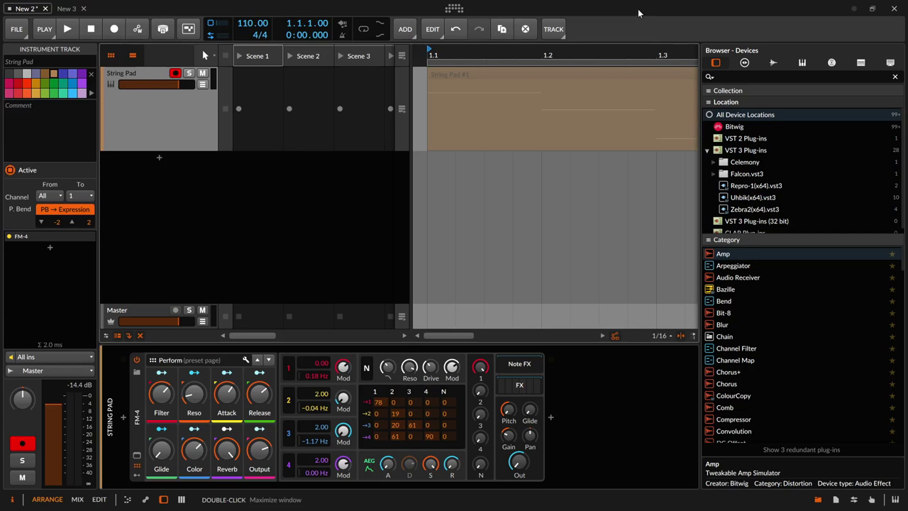
pyautogui.click(637, 8)
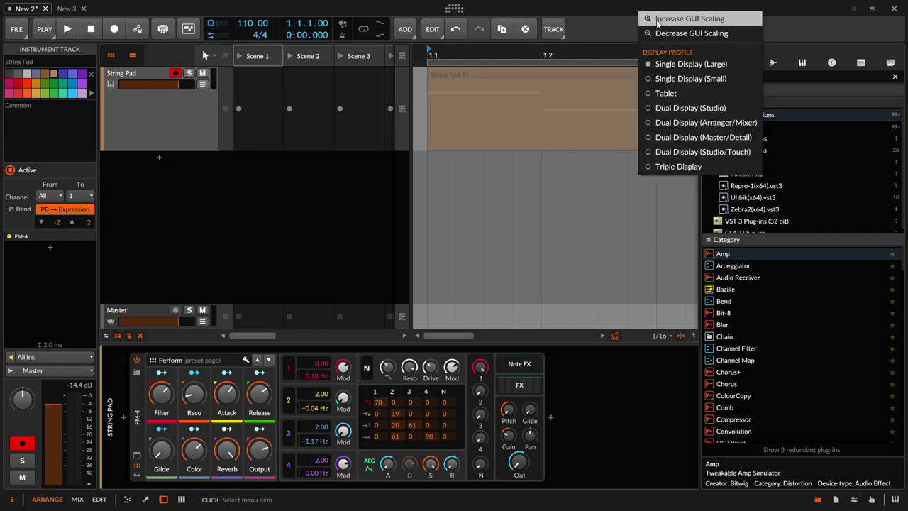
pyautogui.click(658, 32)
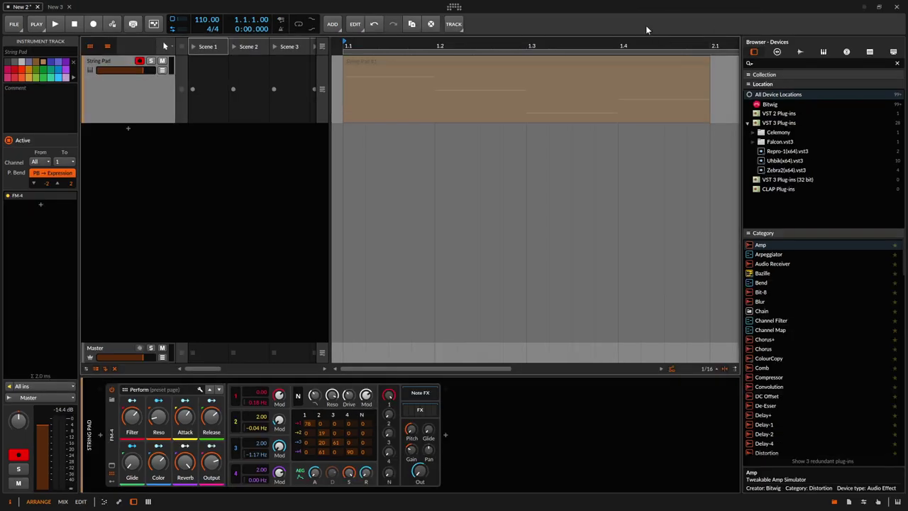
pyautogui.click(622, 10)
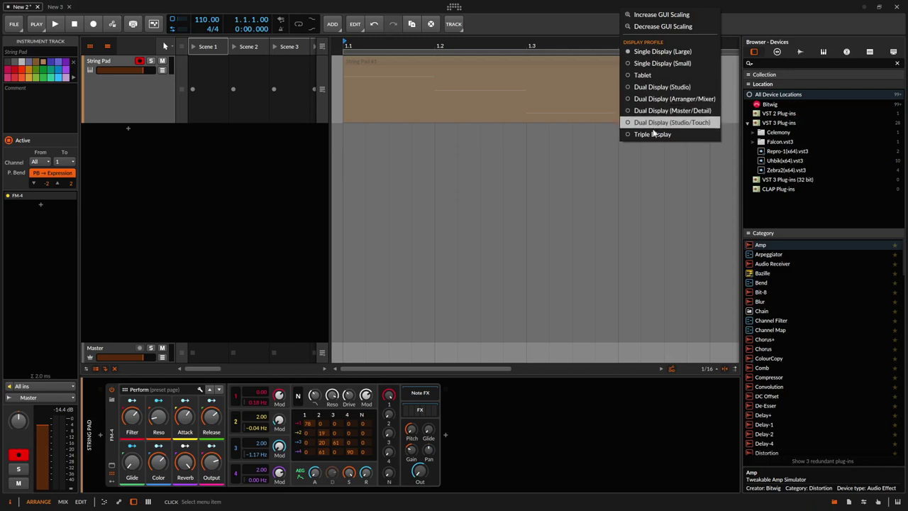
pyautogui.click(579, 26)
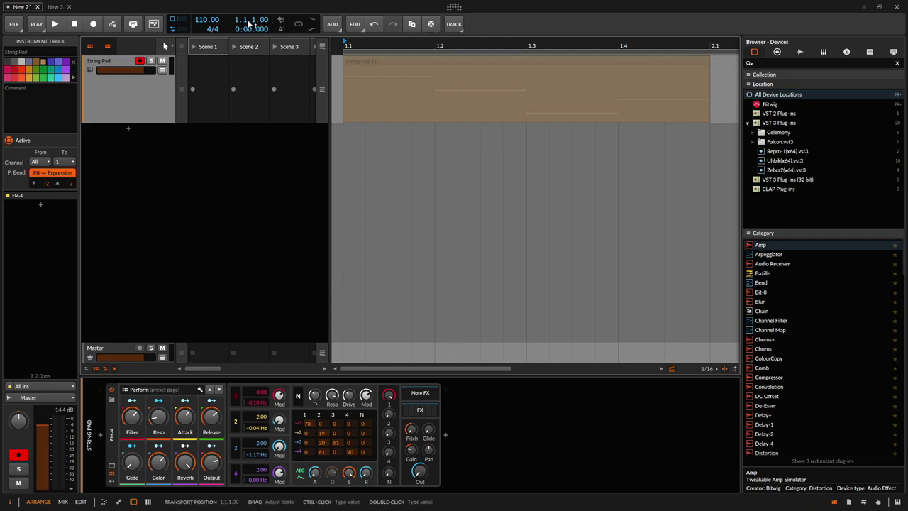
# - Pin the New Project command to the toolbar, and unpin it again
pyautogui.click(20, 32)
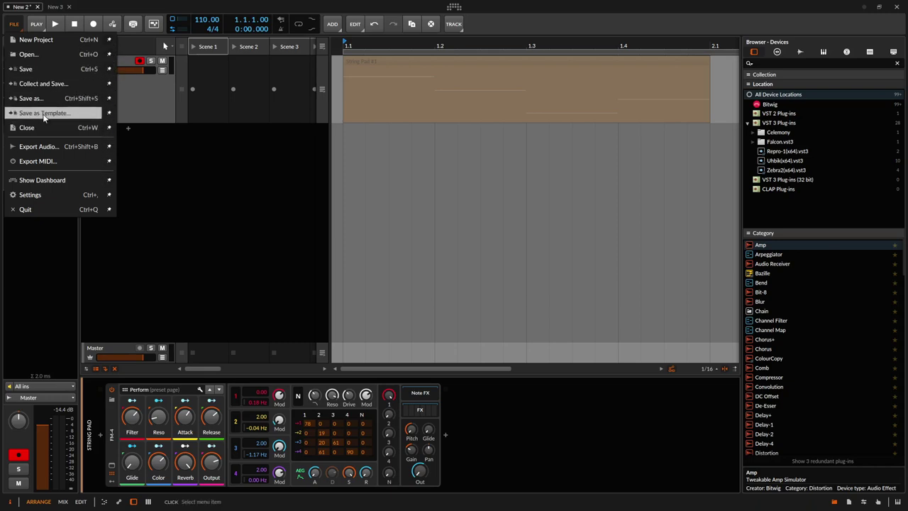
pyautogui.click(109, 42)
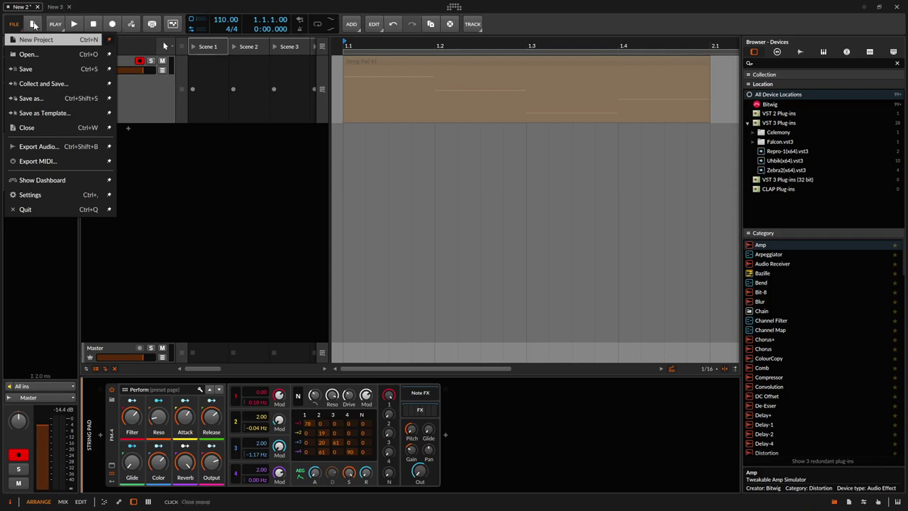
pyautogui.click(110, 40)
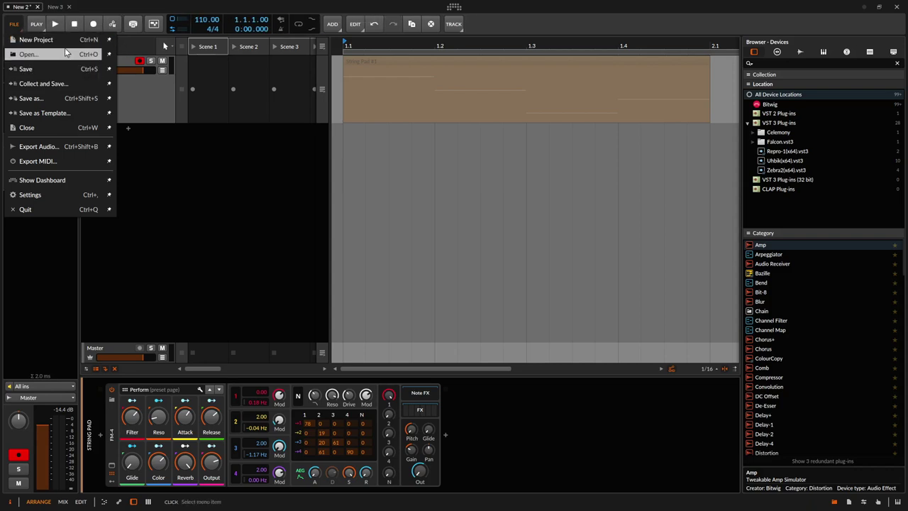
pyautogui.click(42, 30)
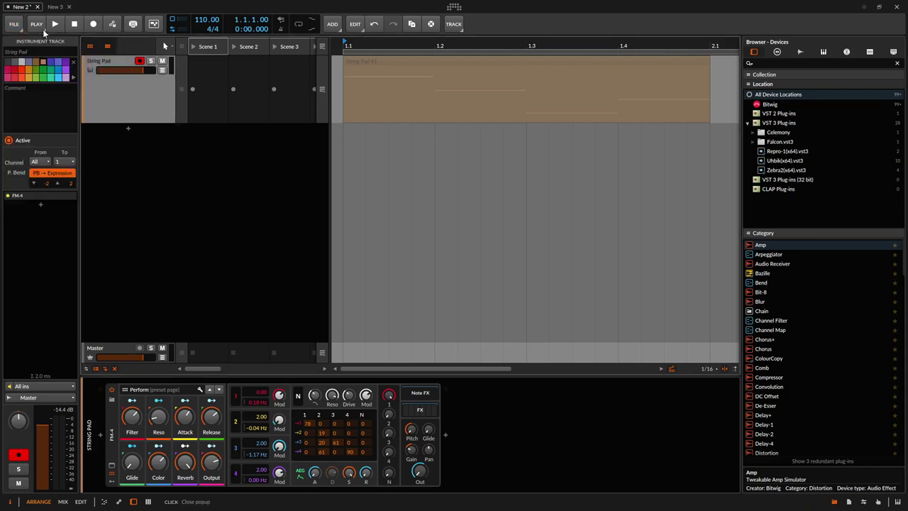
# - Pin the clip launcher's Automation Write control to the toolbar, and unpin it again
pyautogui.click(43, 29)
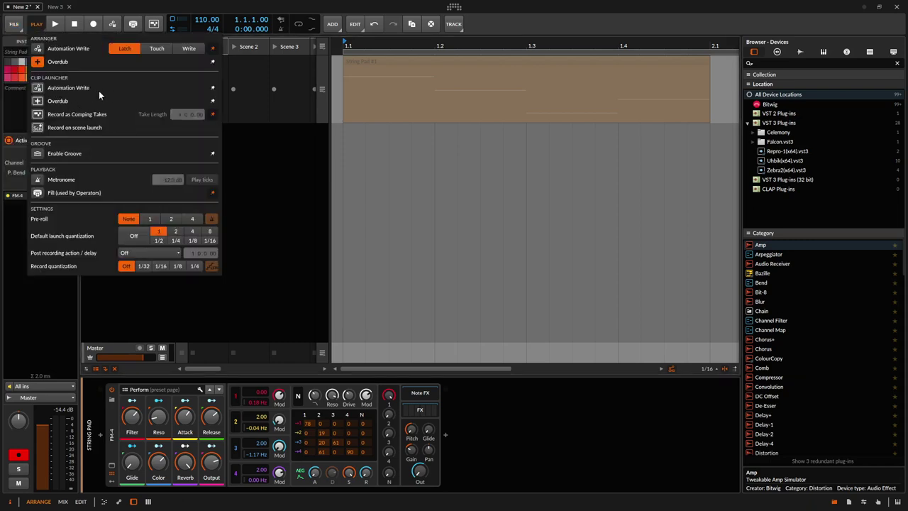
pyautogui.click(212, 89)
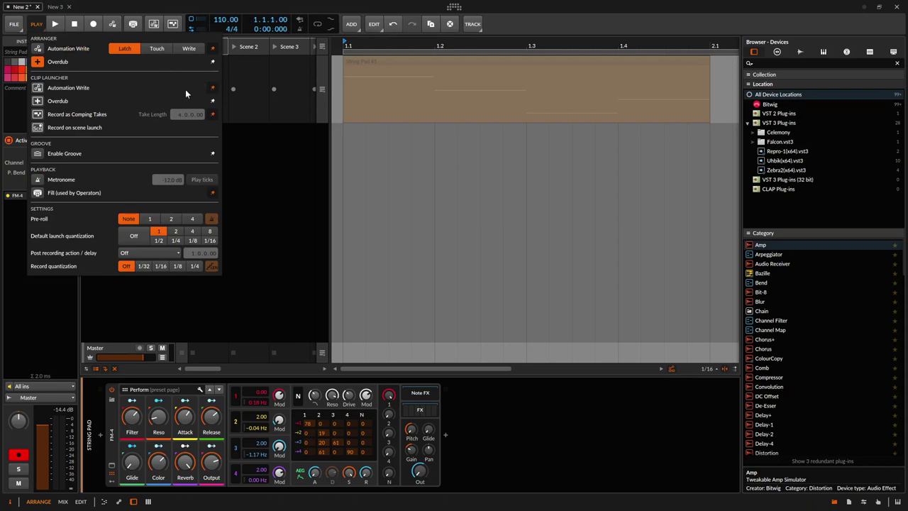
pyautogui.click(212, 89)
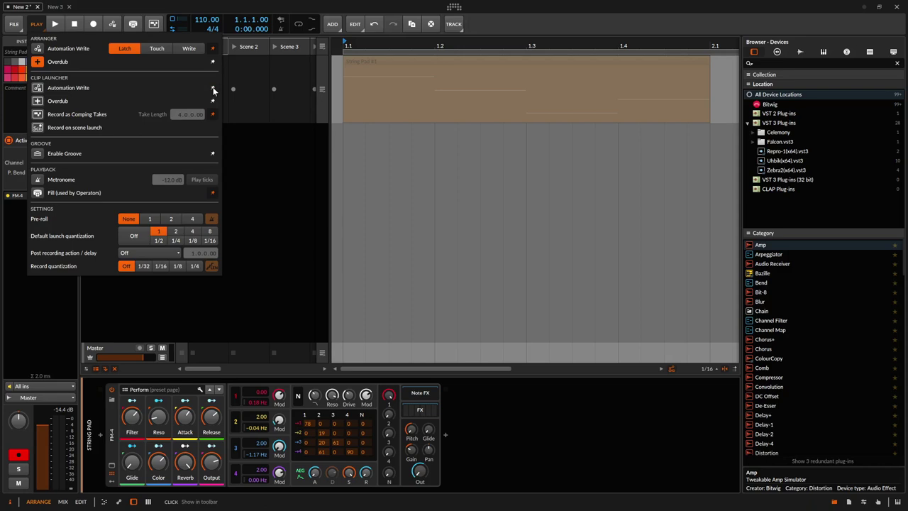
# - Pin the clip launcher's Overdub control to the toolbar, and unpin it again
pyautogui.click(212, 102)
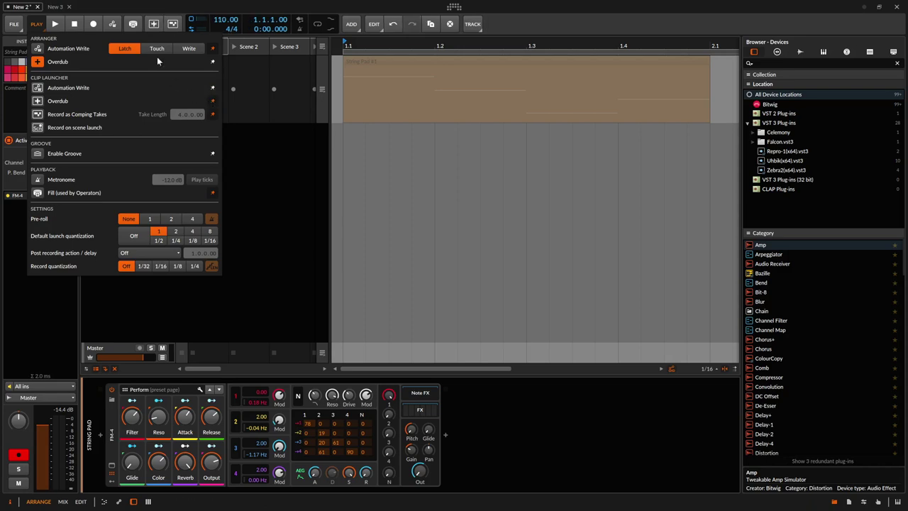
pyautogui.click(212, 102)
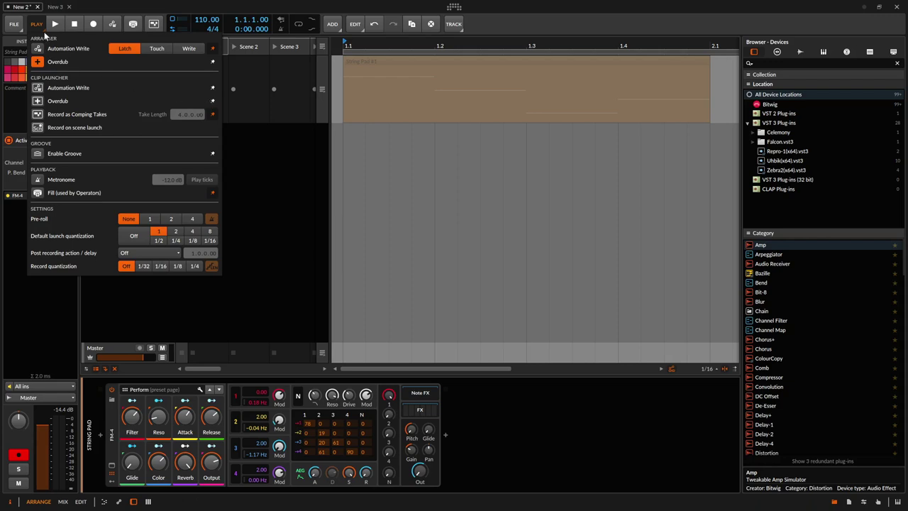
pyautogui.click(44, 29)
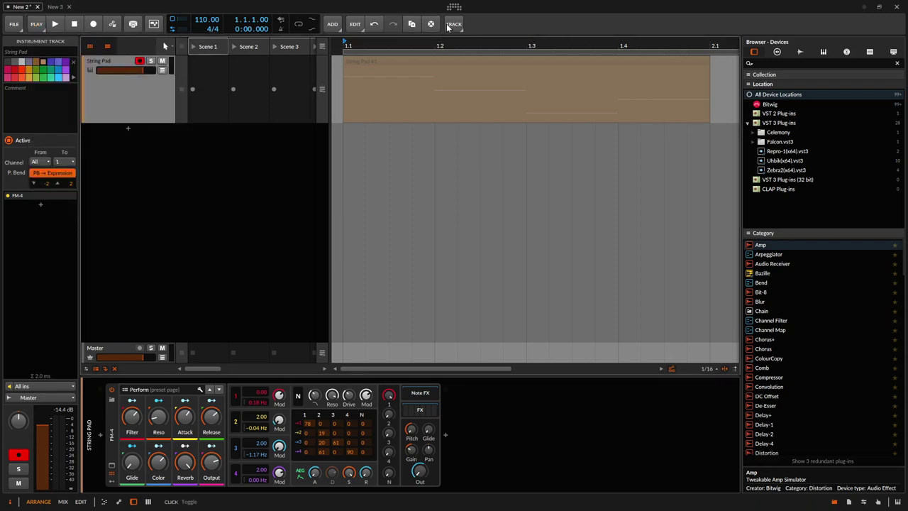
# - Pin the Add Instrument Track command to the toolbar, and unpin it again
pyautogui.click(341, 28)
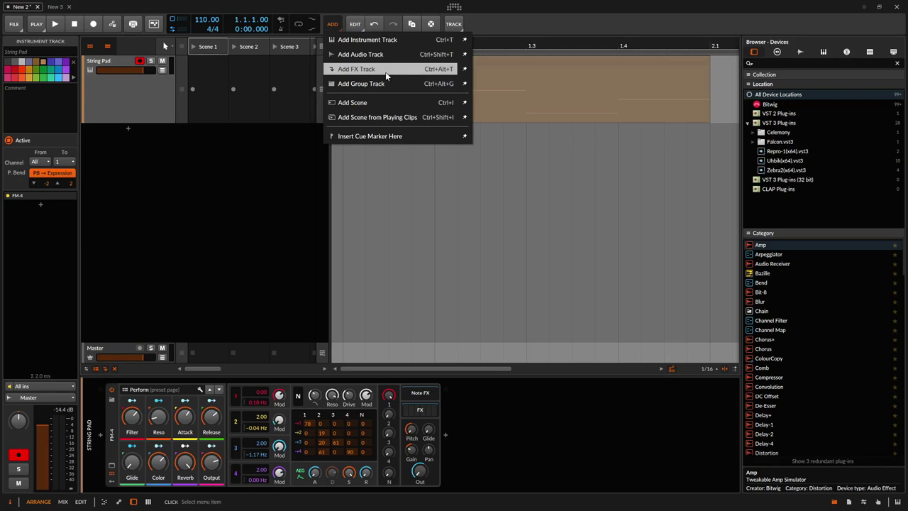
pyautogui.click(466, 41)
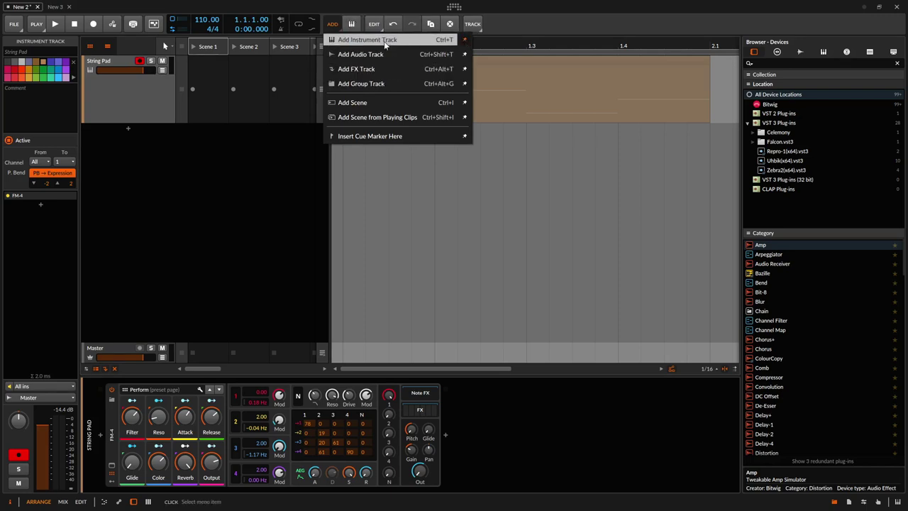
pyautogui.click(465, 41)
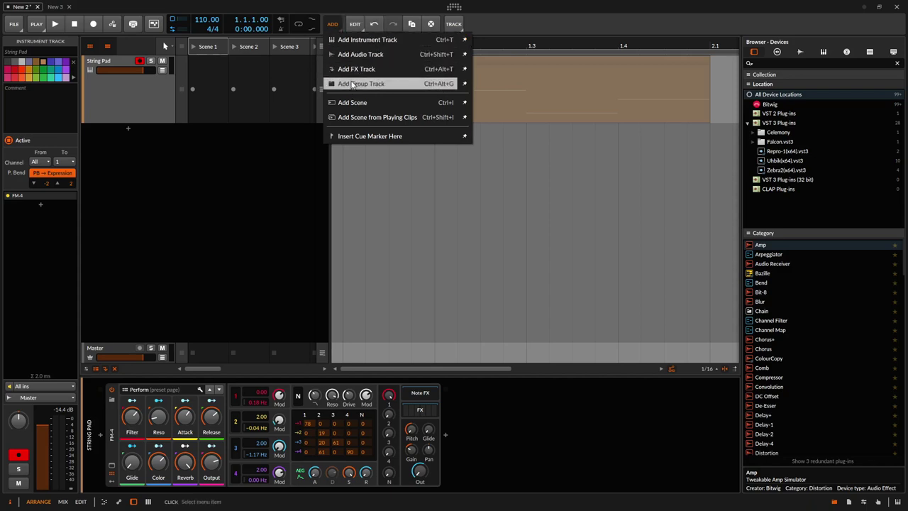
pyautogui.click(364, 32)
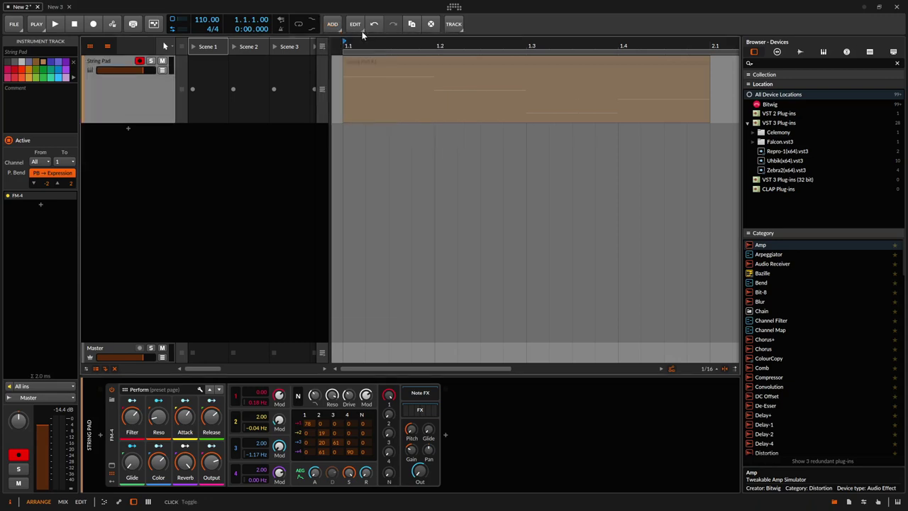
# - Look through the available editing commands, and view the DSP Performance Graph before closing it
pyautogui.click(362, 29)
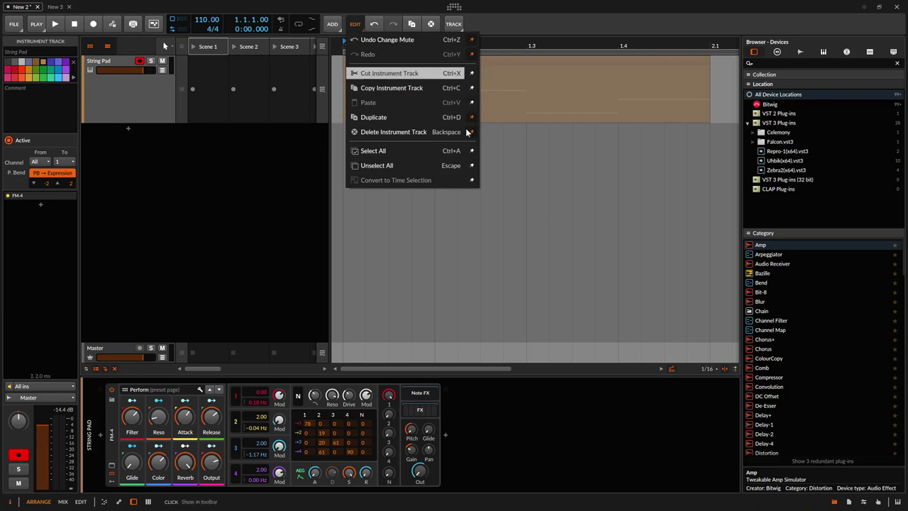
pyautogui.click(505, 16)
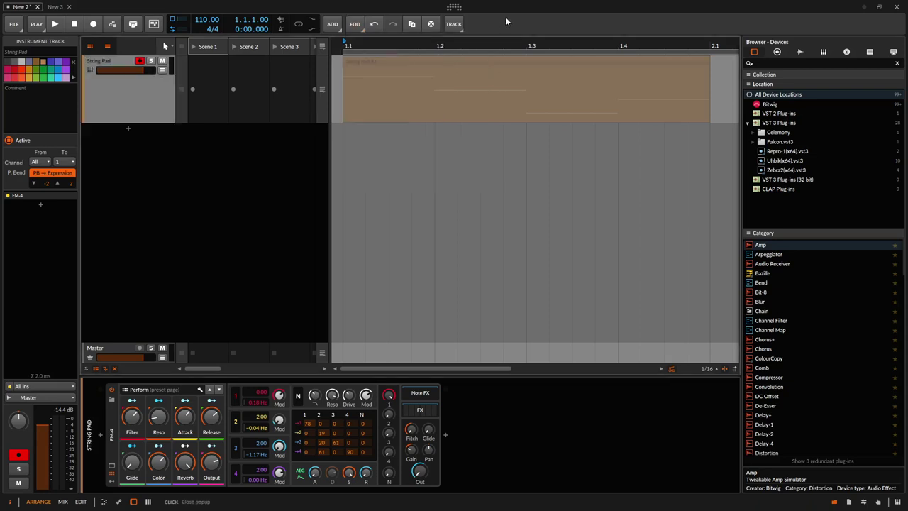
pyautogui.click(174, 24)
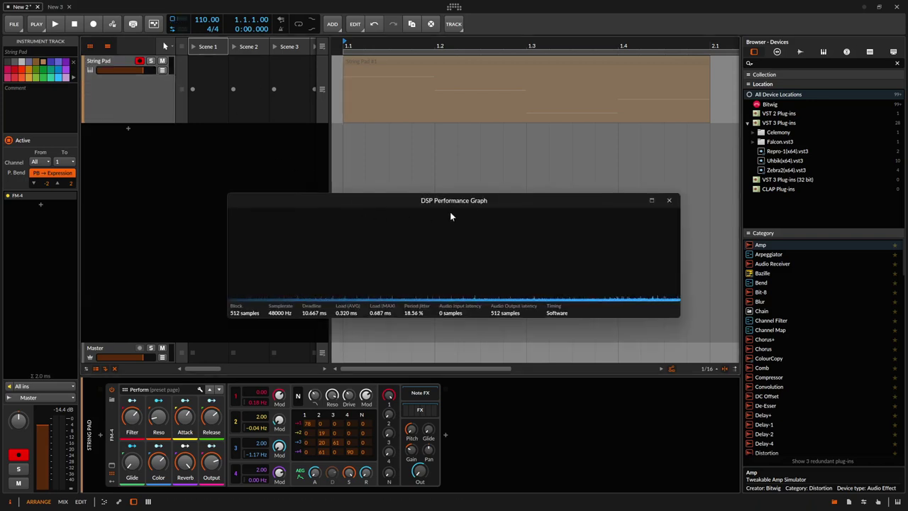
pyautogui.click(668, 200)
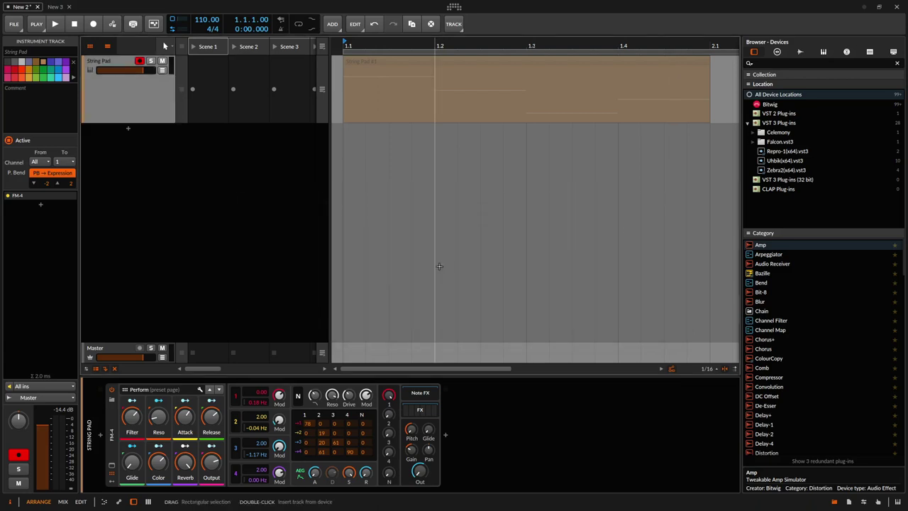
# - Open the project tempo for editing without changing it, and toggle the transport loop
pyautogui.doubleClick(205, 21)
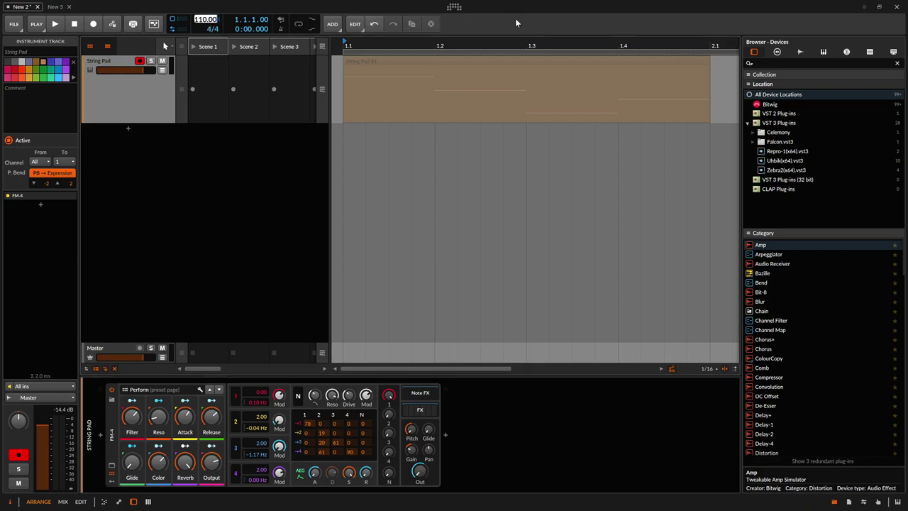
pyautogui.press('Return')
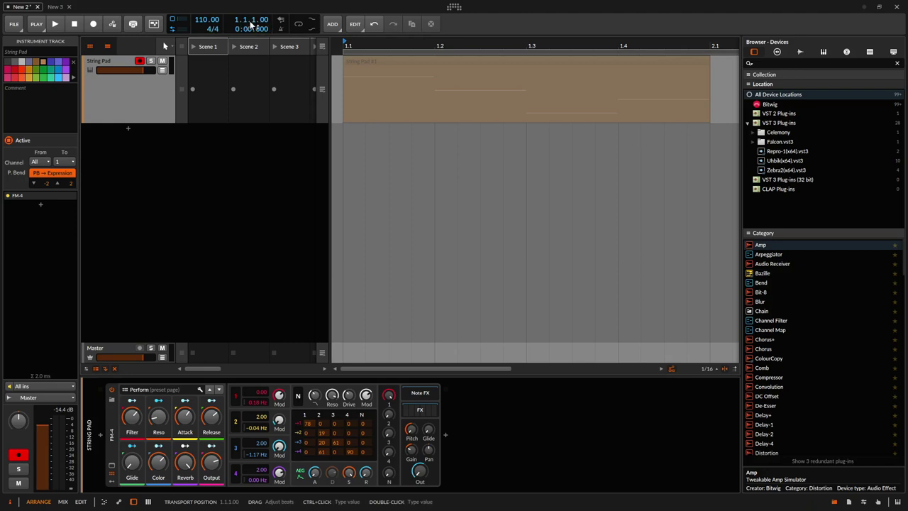
pyautogui.click(299, 27)
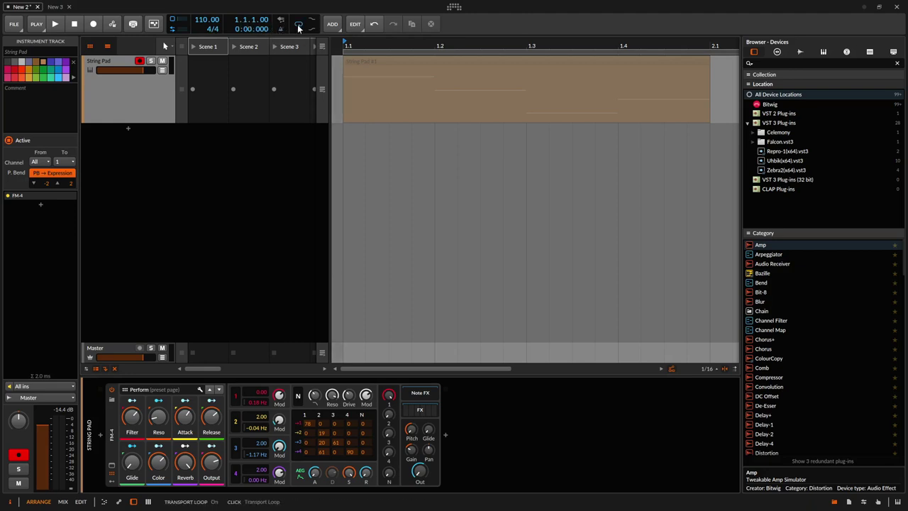
# - Look through the commands for adding tracks and scenes, and through the clip commands available for the String Pad #1 clip
pyautogui.click(339, 28)
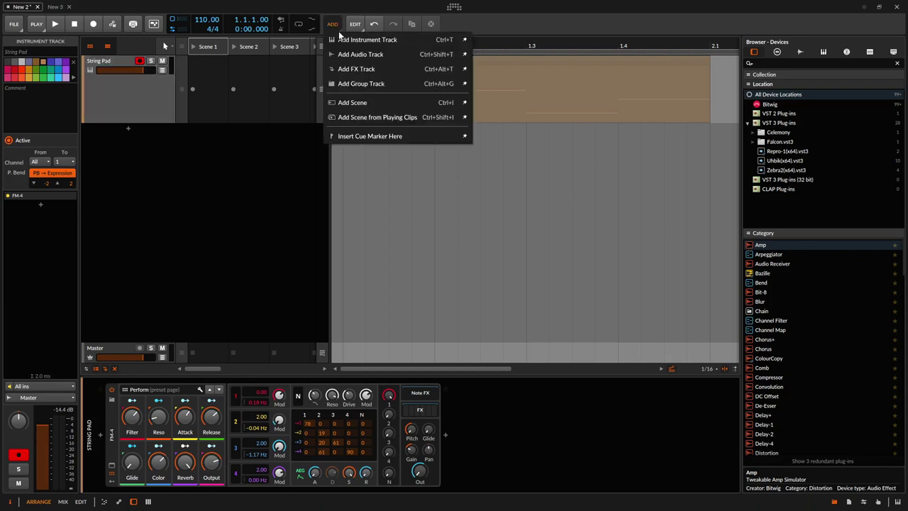
pyautogui.click(337, 29)
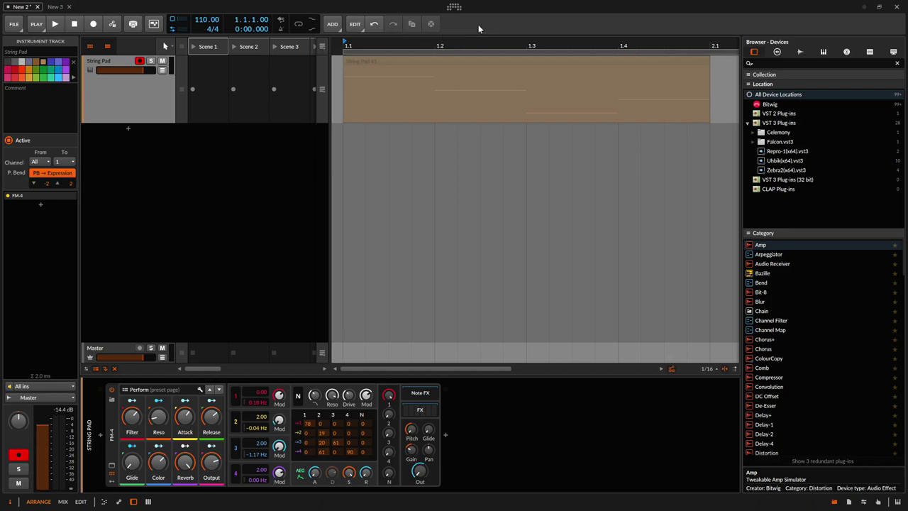
pyautogui.click(441, 62)
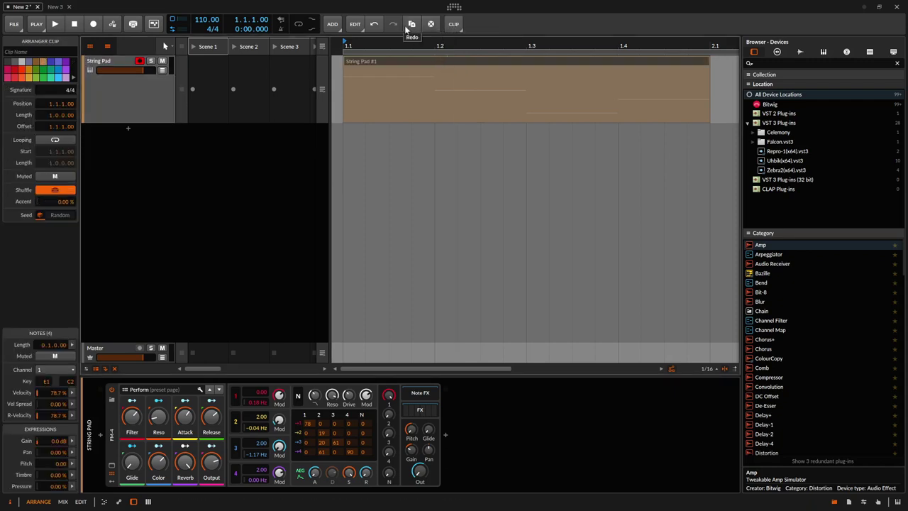
pyautogui.click(461, 31)
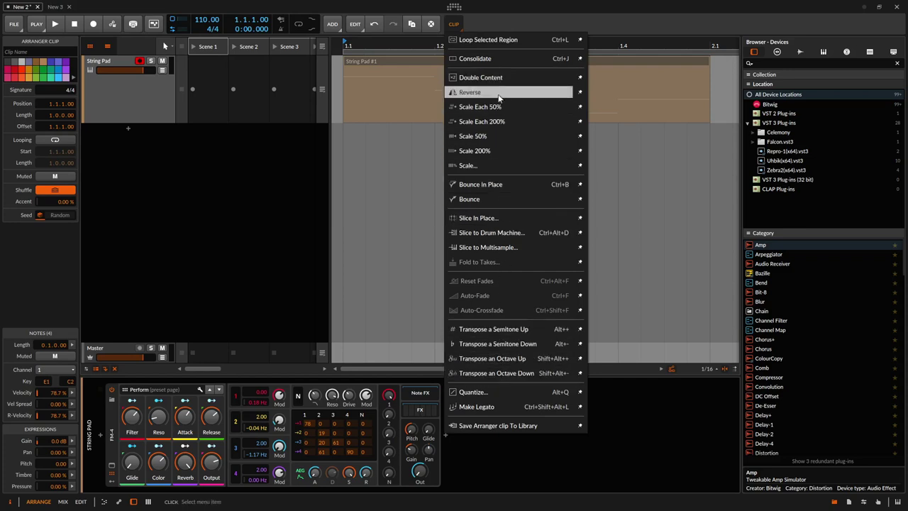
pyautogui.click(404, 173)
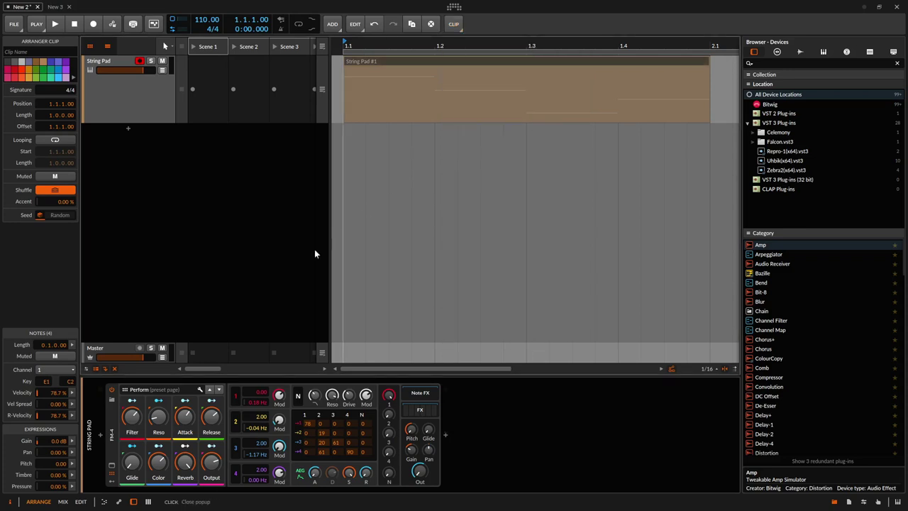
# - Select the FM-4 device and look through its device commands without applying any
pyautogui.click(110, 439)
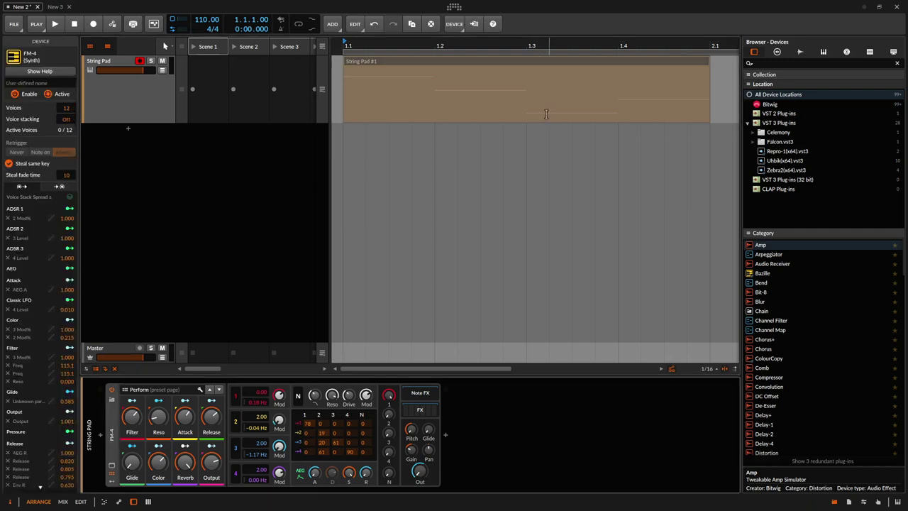
pyautogui.click(454, 24)
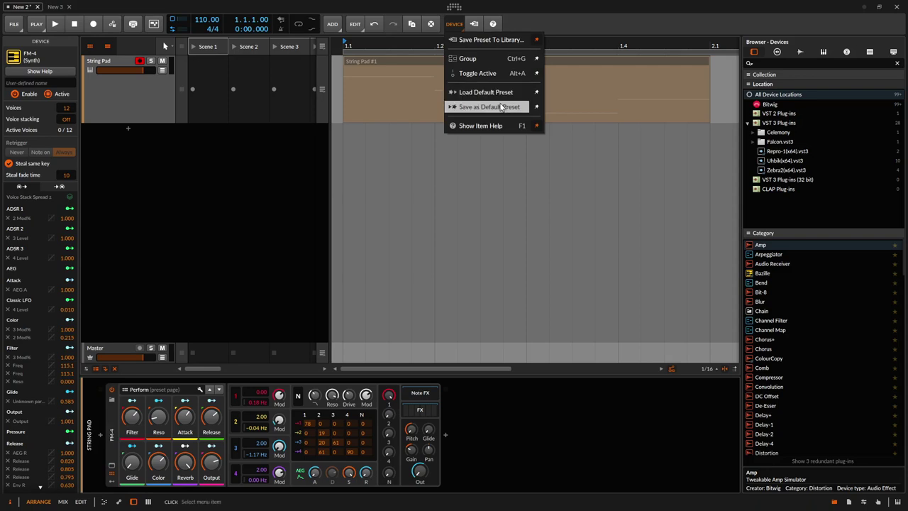
pyautogui.click(458, 28)
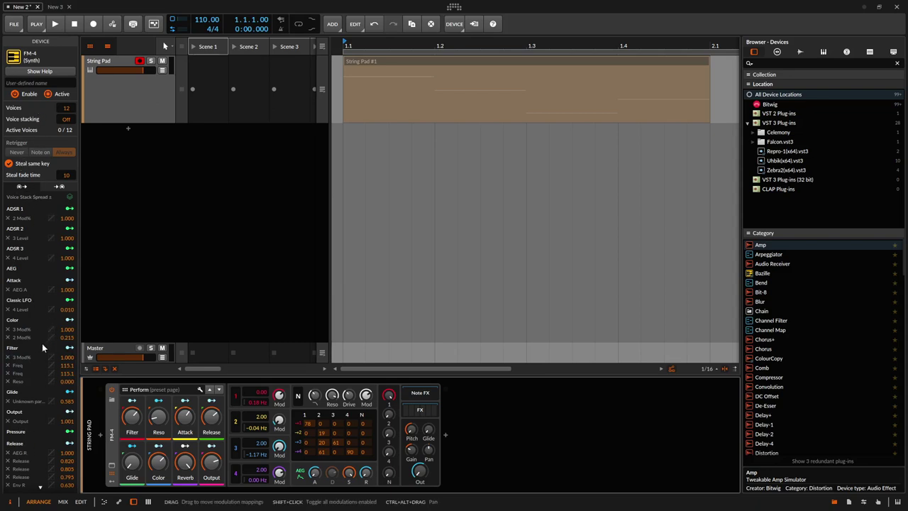
# - Inspect the String Pad #1 clip's properties, and recolor the String Pad instrument track green
pyautogui.click(513, 62)
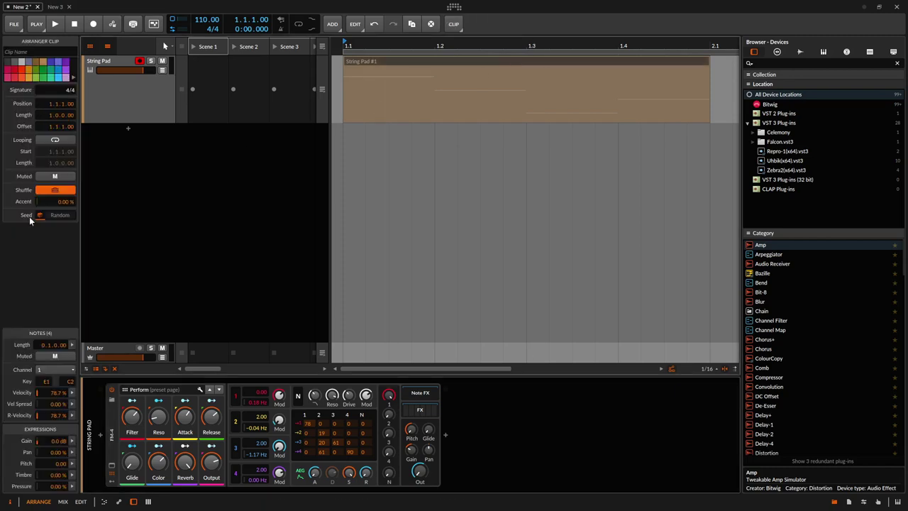
pyautogui.click(129, 104)
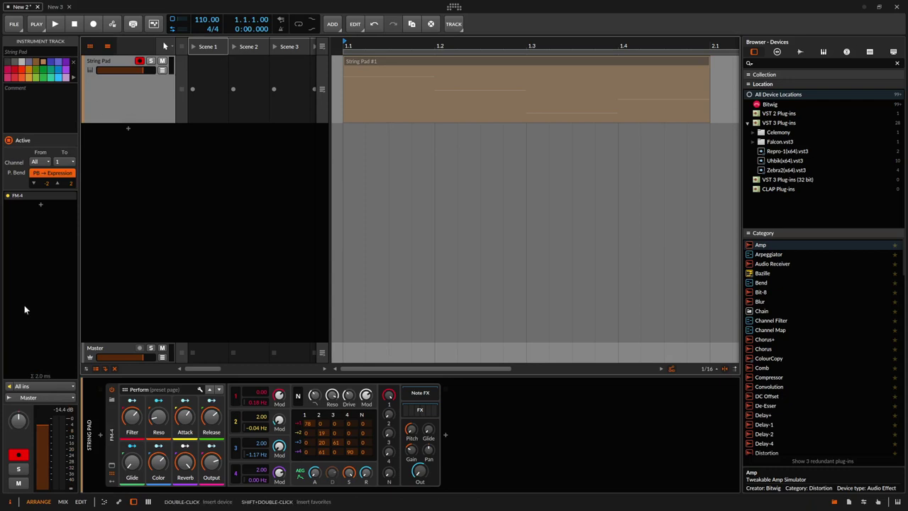
pyautogui.click(37, 75)
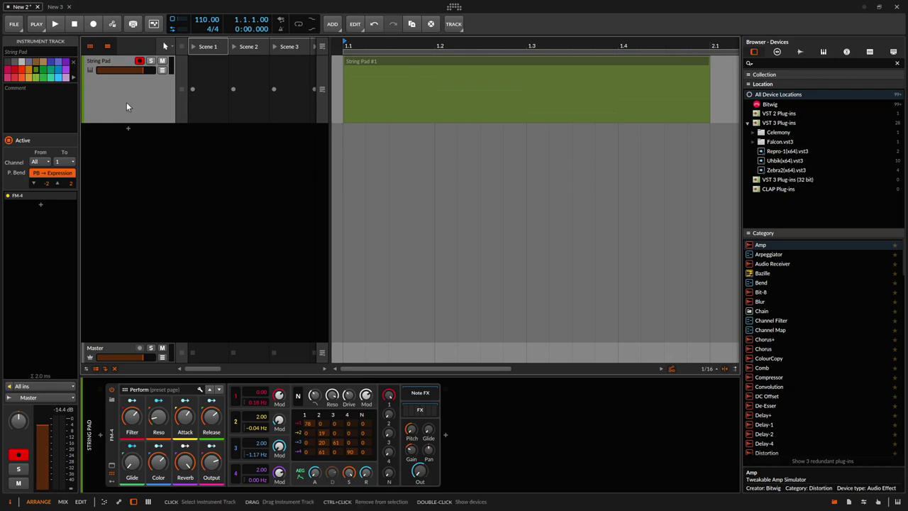
# - Open the String Pad #1 clip in the note editor, and mute and unmute its C2 note
pyautogui.doubleClick(505, 59)
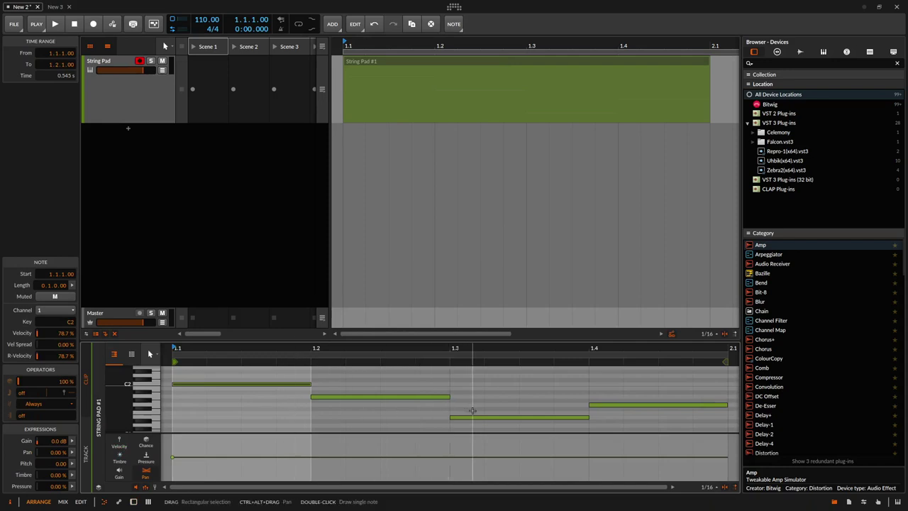
pyautogui.click(259, 386)
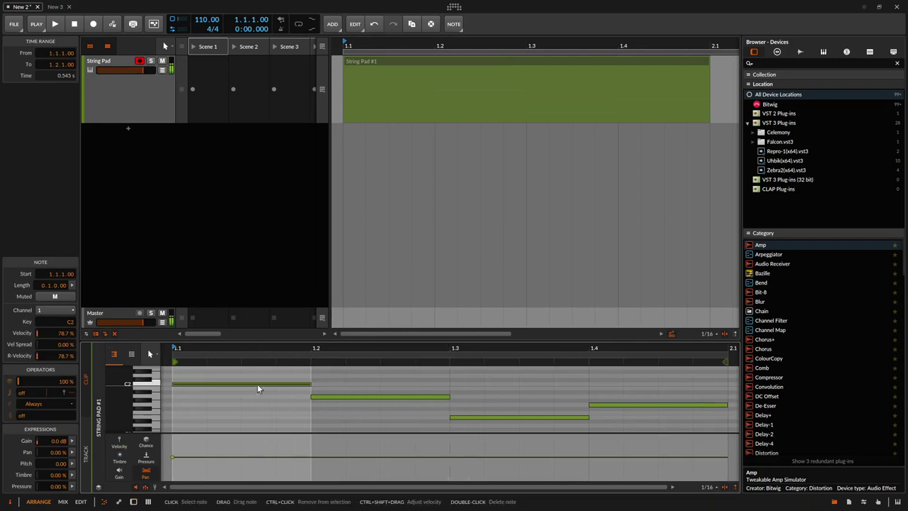
pyautogui.click(58, 296)
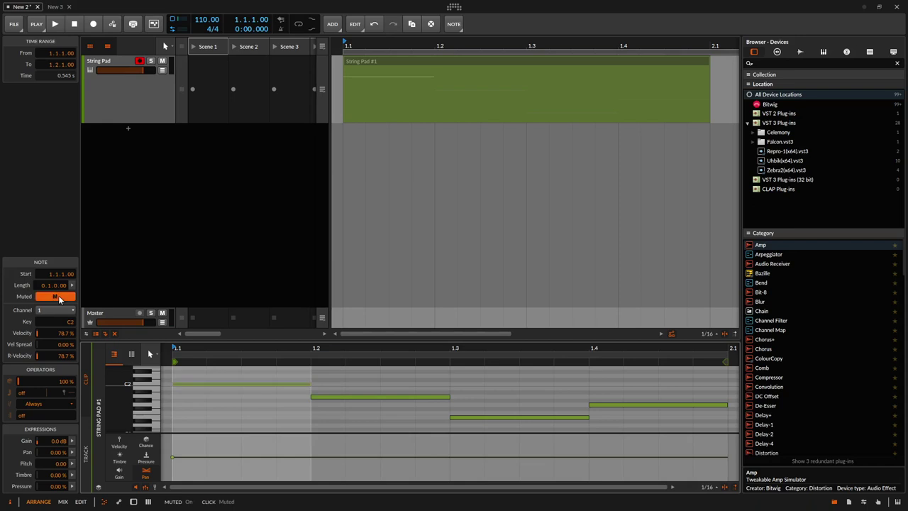
pyautogui.click(58, 297)
# - Look through the C2 note's channel choices without changing the channel, and lower the note's Chance operator to 67%
pyautogui.click(57, 311)
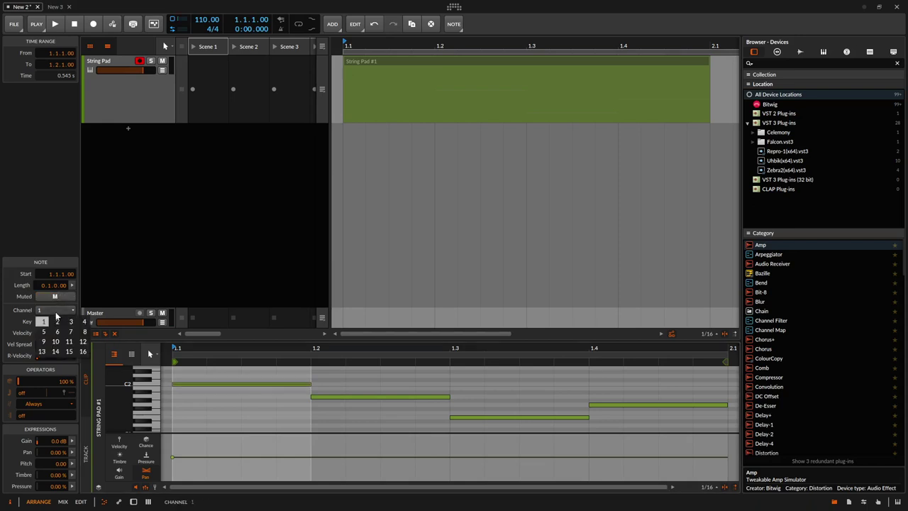
pyautogui.click(10, 318)
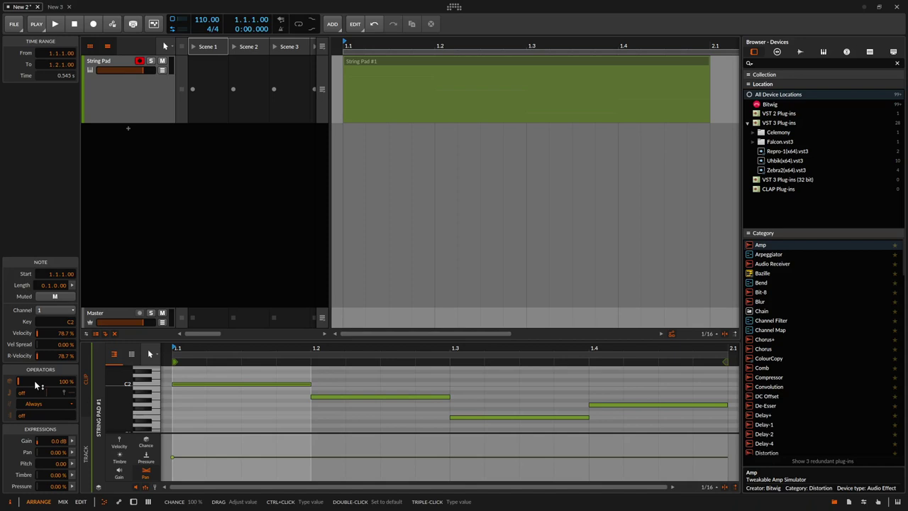
pyautogui.moveTo(34, 380); pyautogui.dragTo(34, 394)
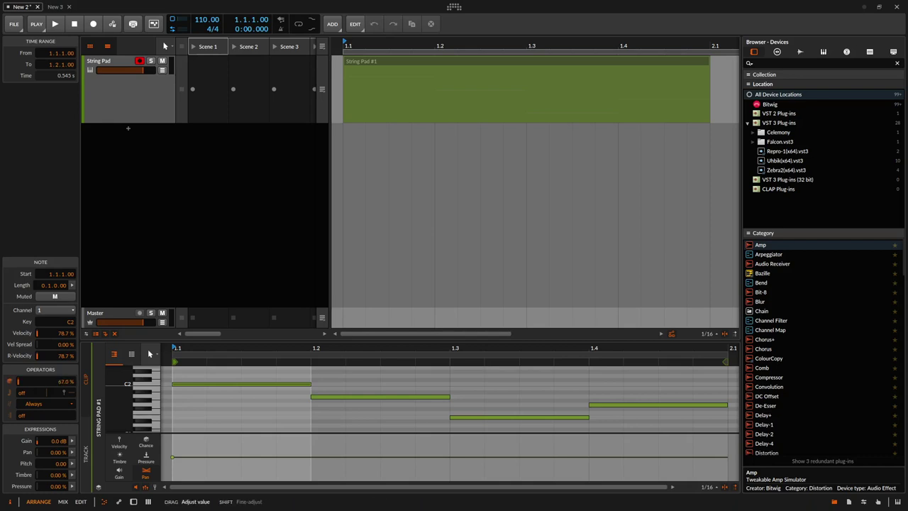
pyautogui.moveTo(34, 380); pyautogui.dragTo(34, 380)
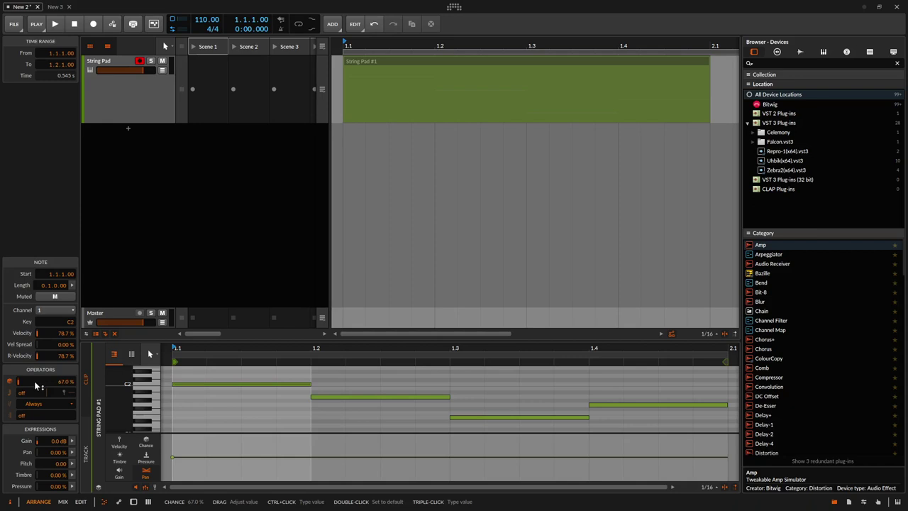
# - Hide and show the note editor's expression lane, and set the C2 note's Chance operator back to 100%
pyautogui.click(145, 487)
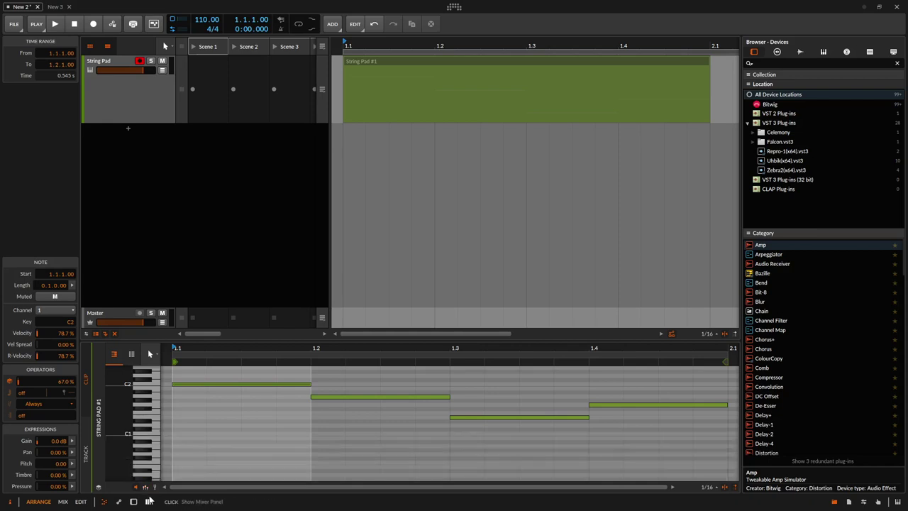
pyautogui.click(144, 489)
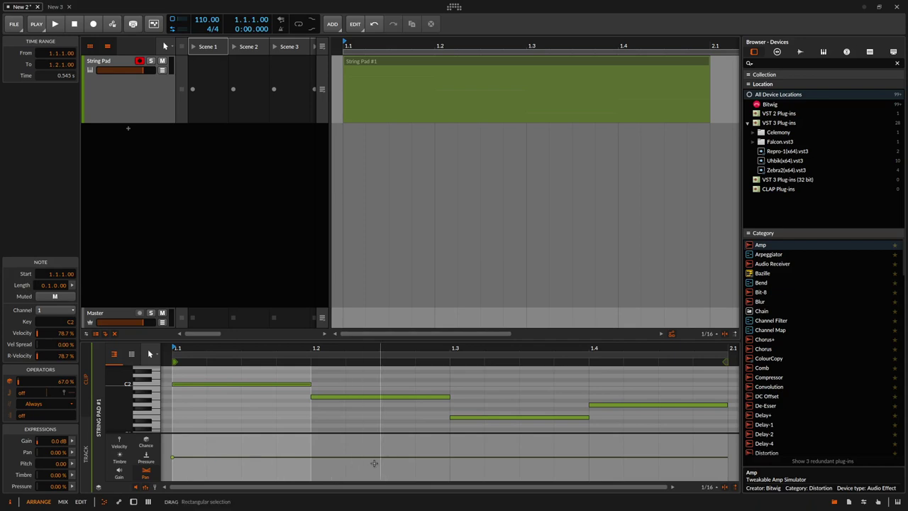
pyautogui.moveTo(46, 381); pyautogui.dragTo(46, 376)
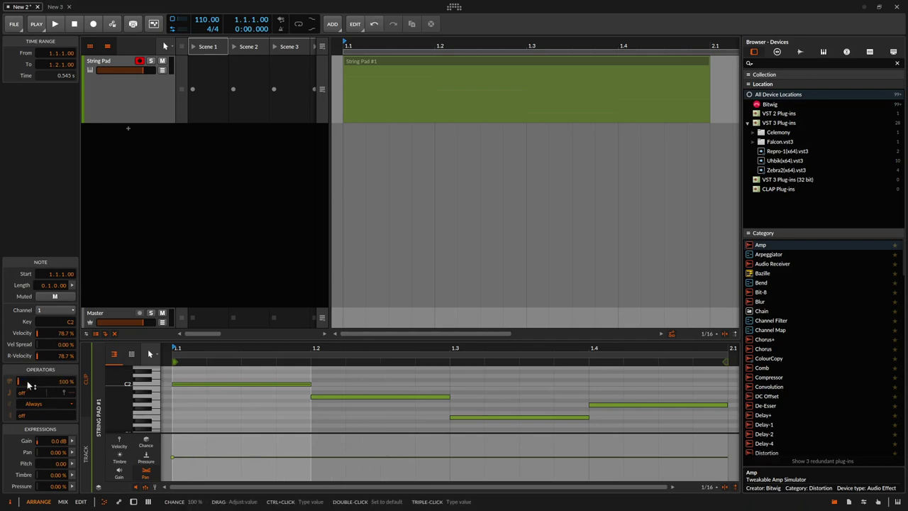
# - Lower the C2 note's Chance operator to 30%, and restore it to 100% in the expression lane
pyautogui.click(197, 386)
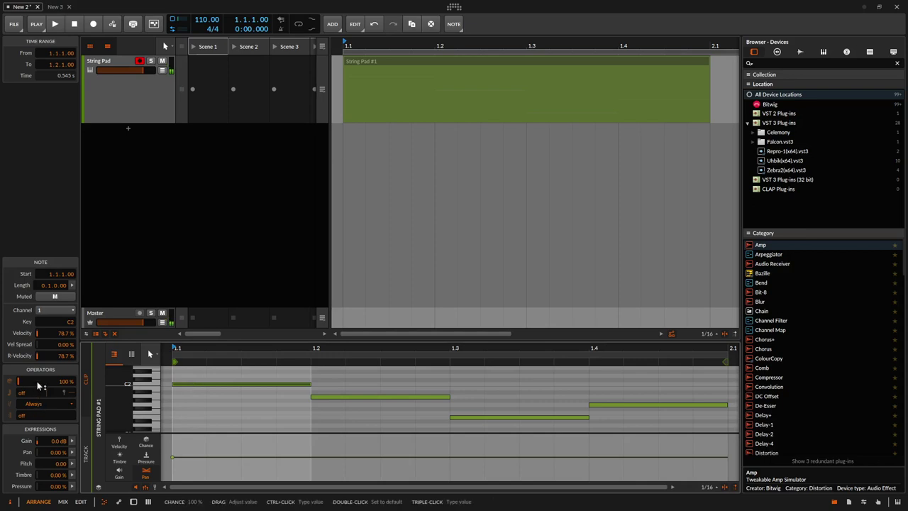
pyautogui.moveTo(39, 385); pyautogui.dragTo(39, 398)
pyautogui.click(147, 445)
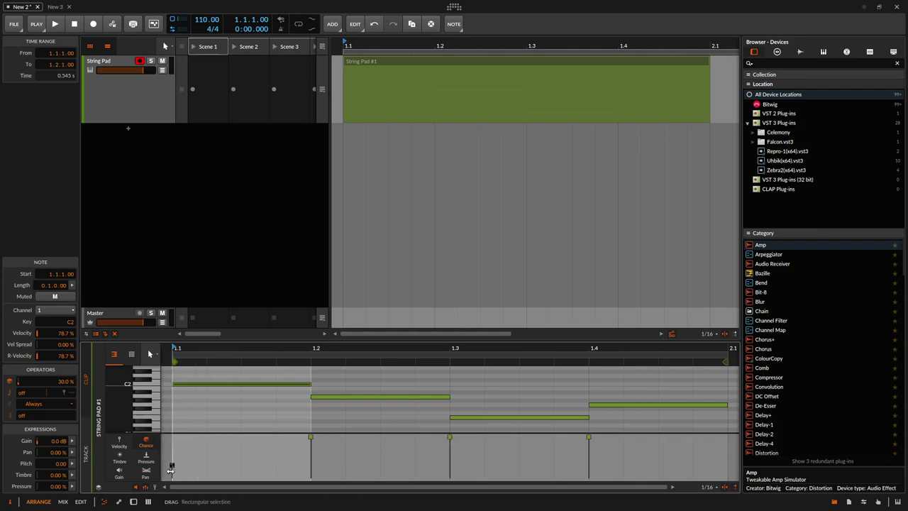
pyautogui.moveTo(171, 465); pyautogui.dragTo(177, 420)
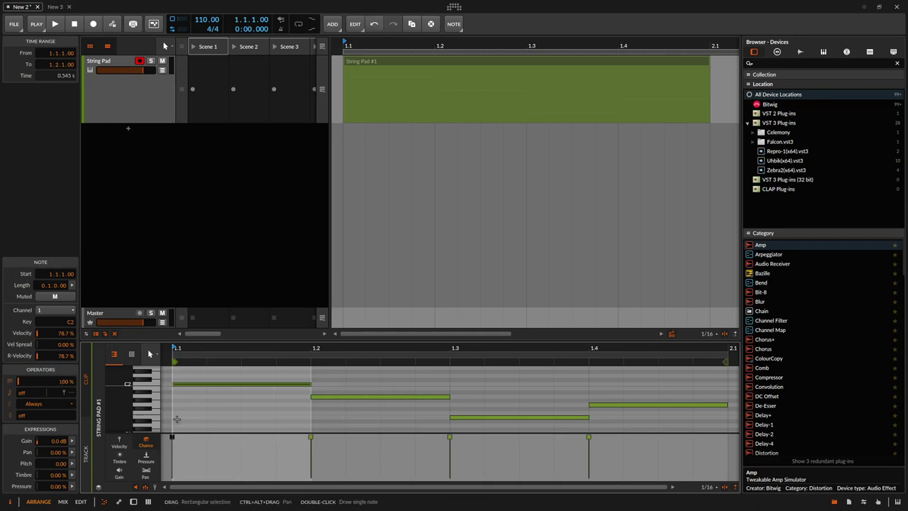
# - Look through the note editor's Velocity, Timbre, Pressure, Pan and Gain expression lanes in turn
pyautogui.click(119, 446)
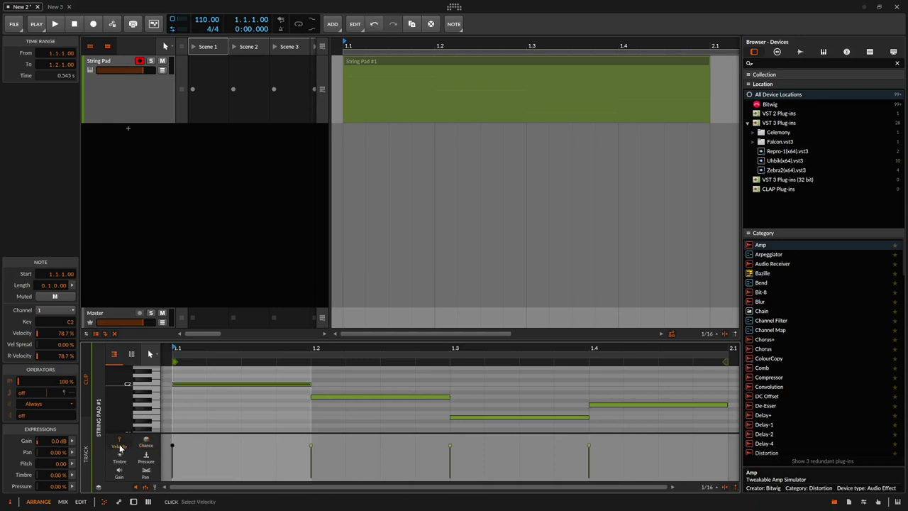
pyautogui.click(119, 461)
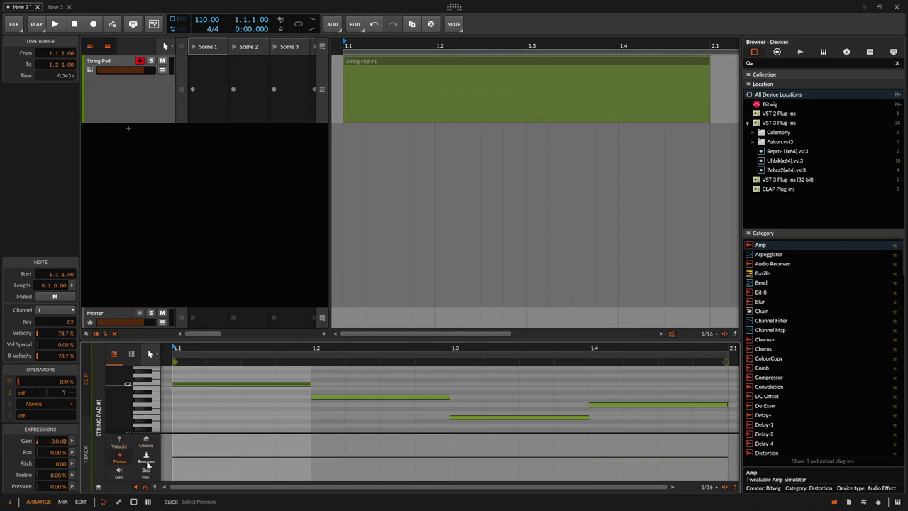
pyautogui.click(147, 464)
pyautogui.click(139, 474)
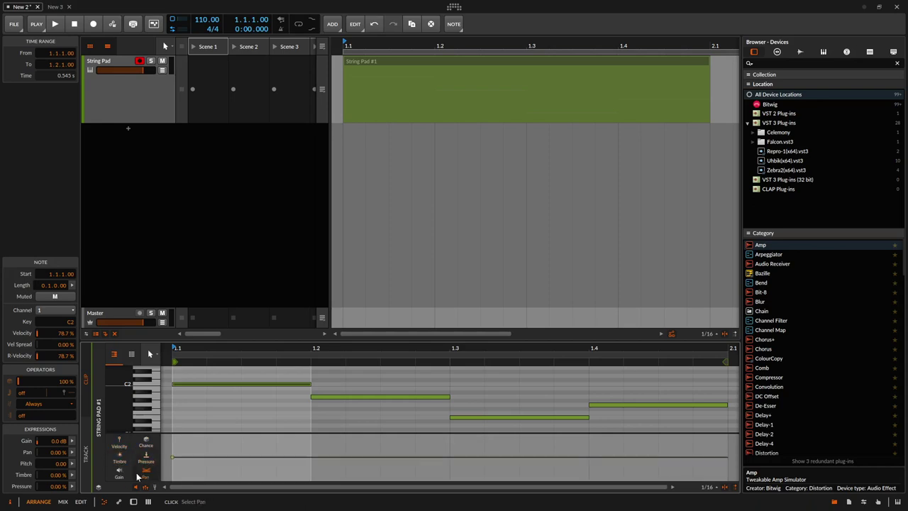
pyautogui.click(120, 473)
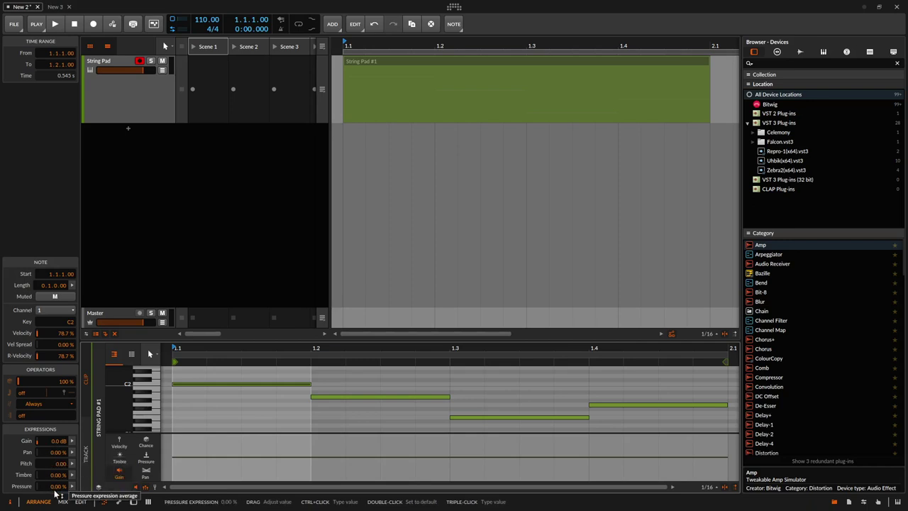
# - Raise the C2 note's Pan expression to 100%, and bring its point in the Pan lane back to 0%
pyautogui.click(145, 473)
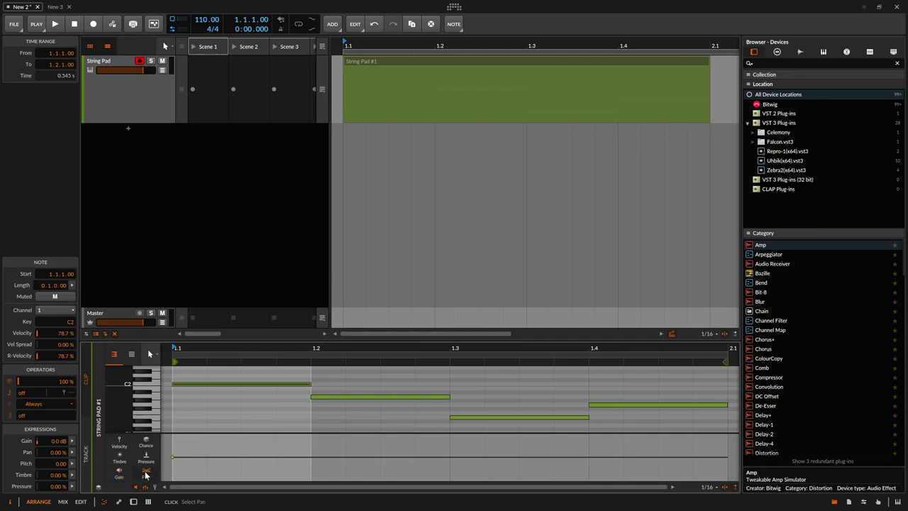
pyautogui.moveTo(56, 451); pyautogui.dragTo(57, 408)
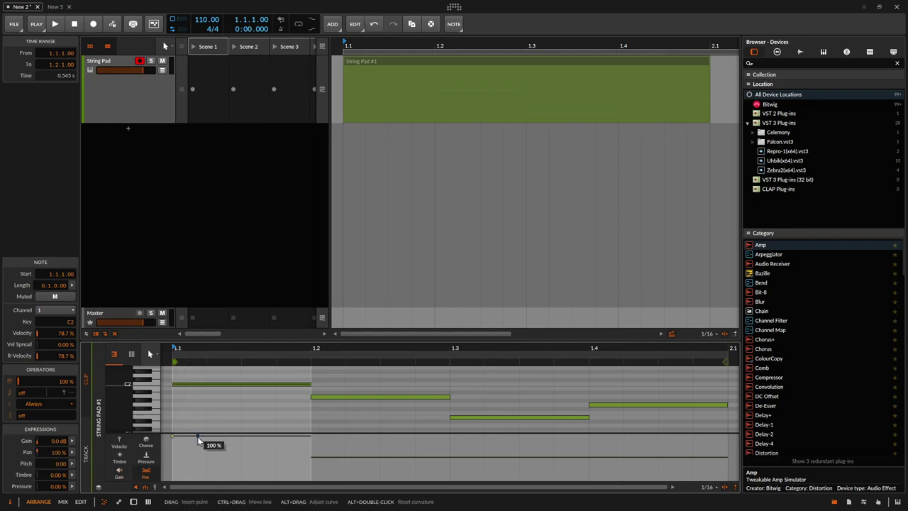
pyautogui.click(171, 439)
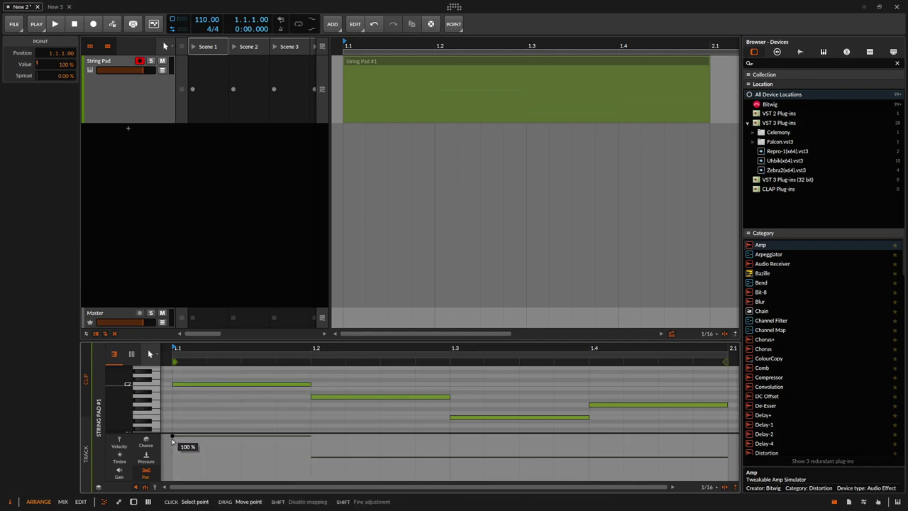
pyautogui.moveTo(172, 439); pyautogui.dragTo(172, 457)
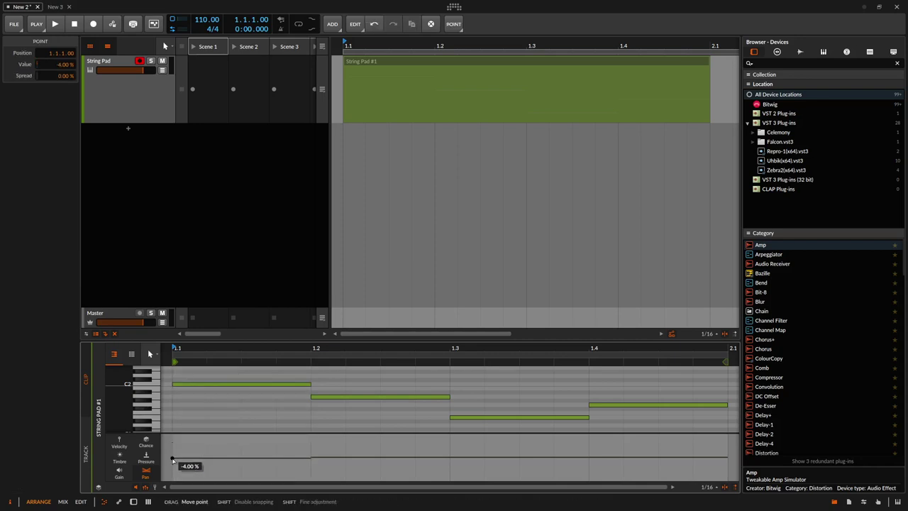
pyautogui.click(180, 462)
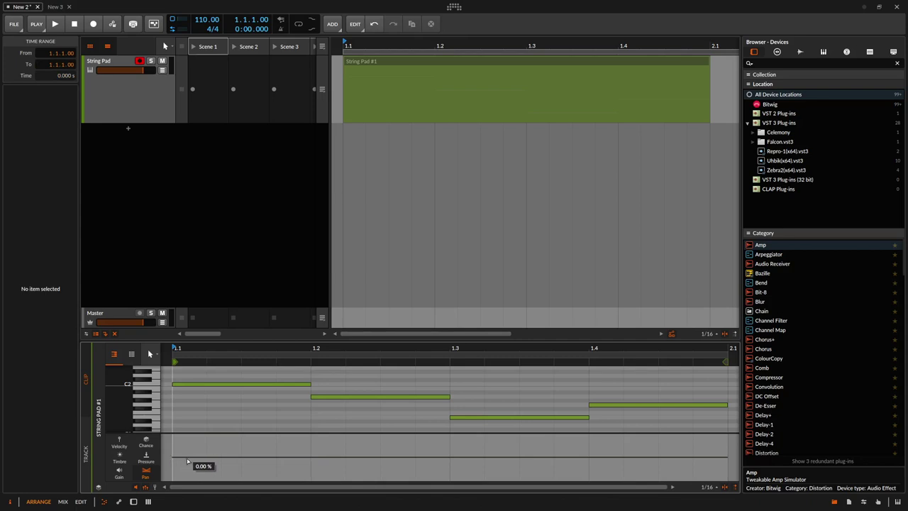
pyautogui.click(211, 384)
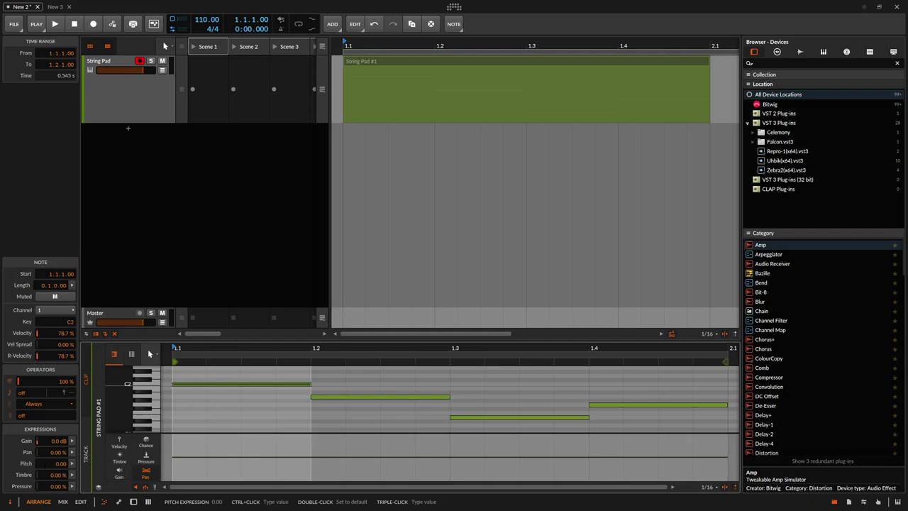
# - Show the String Pad track's FM-4 device, and set Oscillator 1's frequency offset to 1.18 Hz in its interactive help
pyautogui.click(133, 501)
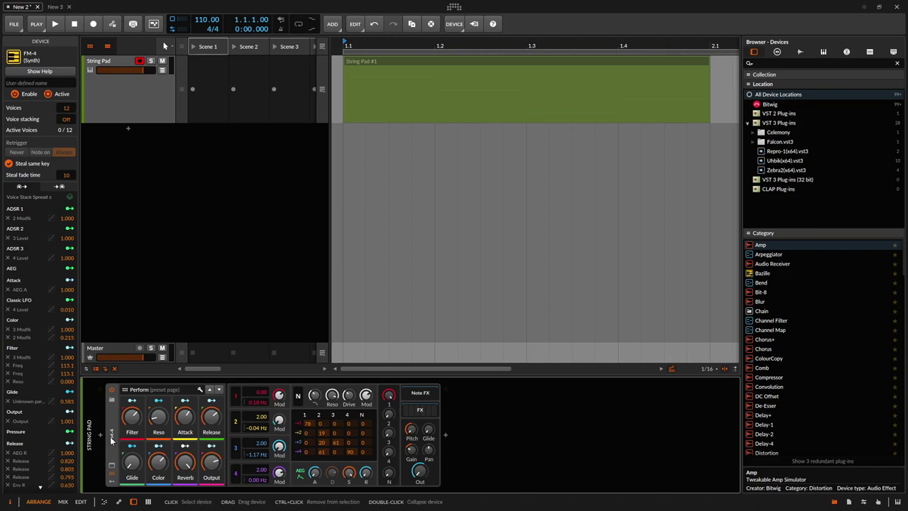
pyautogui.click(37, 71)
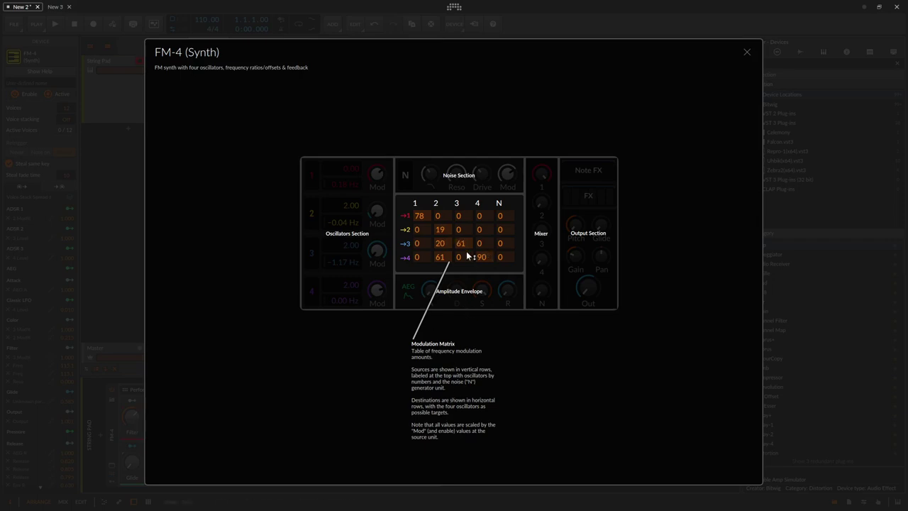
pyautogui.click(340, 234)
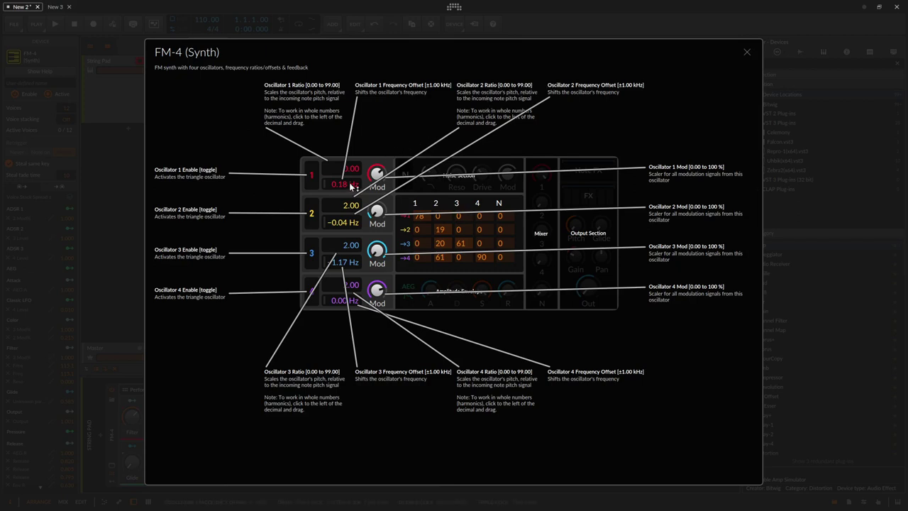
pyautogui.moveTo(342, 183)
pyautogui.mouseDown()
pyautogui.moveTo(341, 207)
pyautogui.moveTo(342, 181)
pyautogui.mouseUp()
# - Examine the Output Section, Mixer and Modulation Matrix explanations in the FM-4 help, and close the help
pyautogui.moveTo(587, 240)
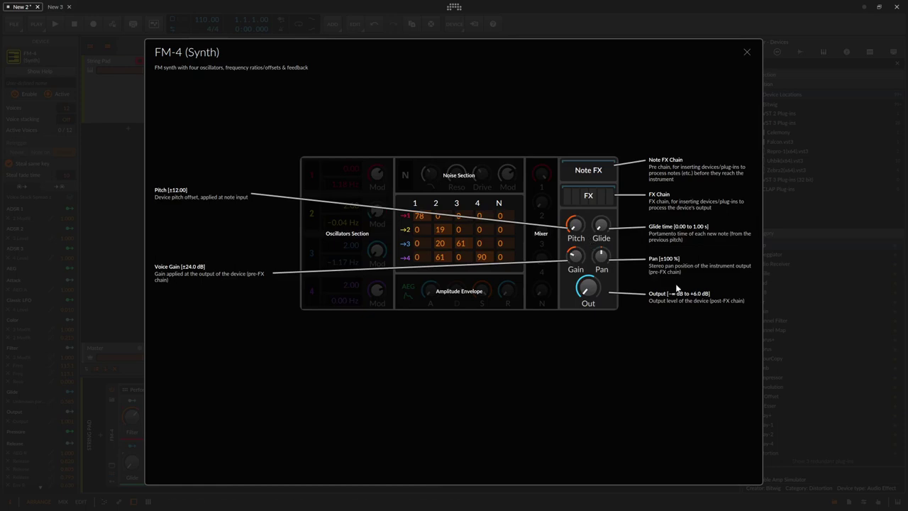
pyautogui.click(546, 242)
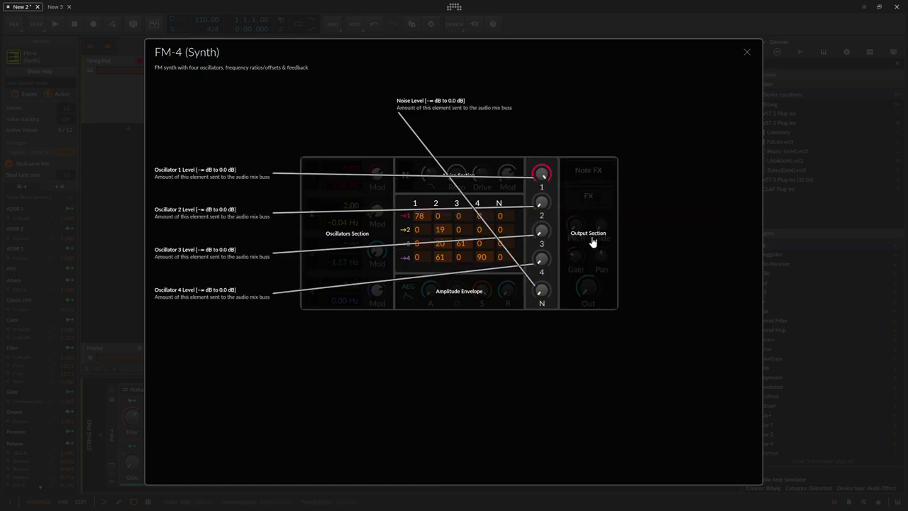
pyautogui.moveTo(461, 234)
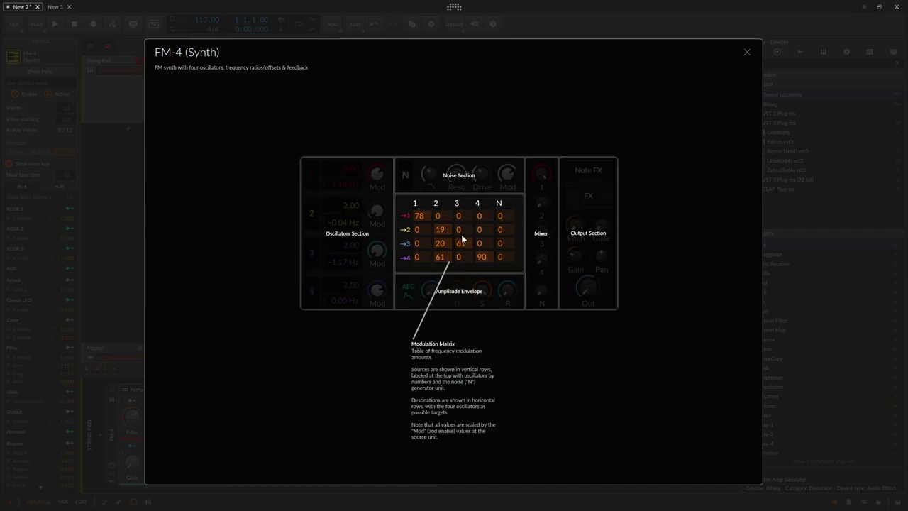
pyautogui.click(746, 54)
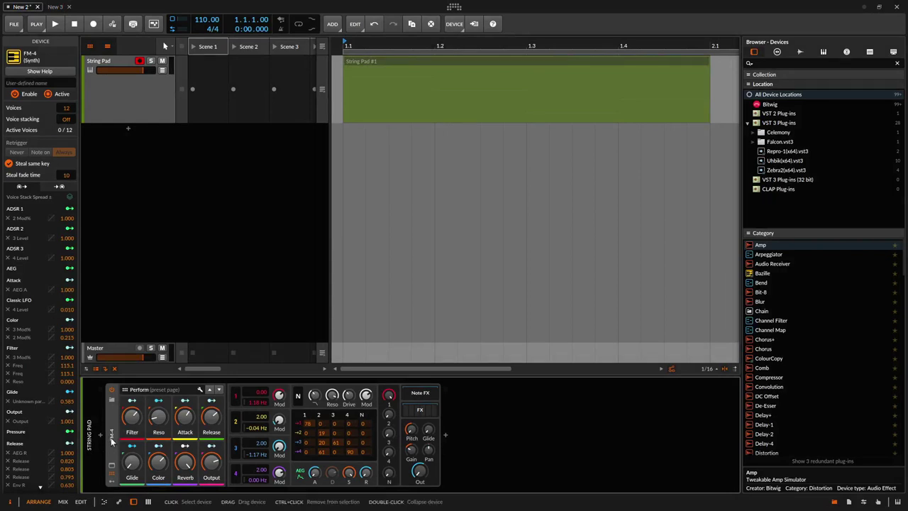
# - Reopen and close the FM-4 device's help twice, using two other ways of calling it up
pyautogui.click(493, 23)
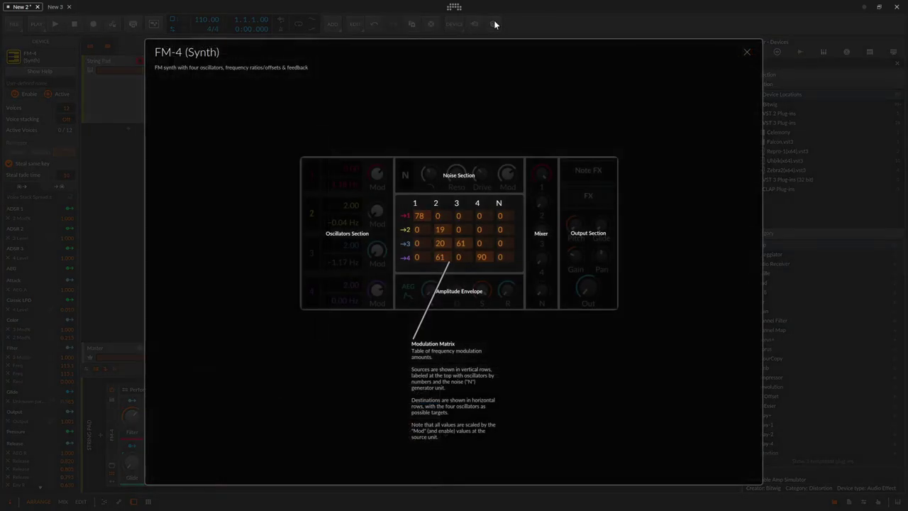
pyautogui.click(746, 52)
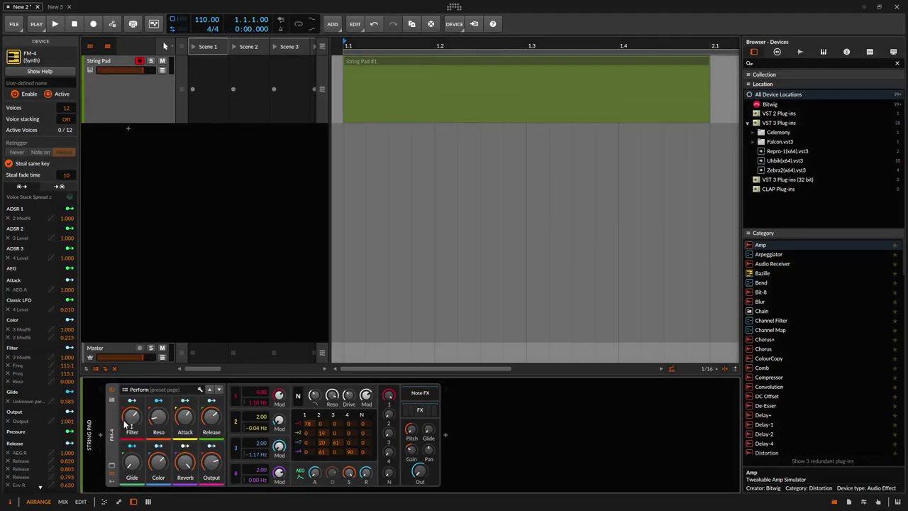
pyautogui.rightClick(112, 434)
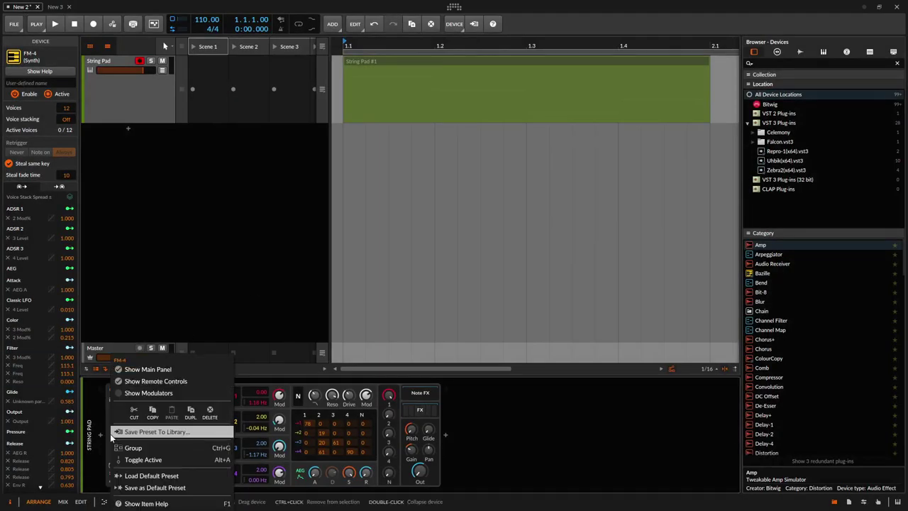
pyautogui.click(146, 503)
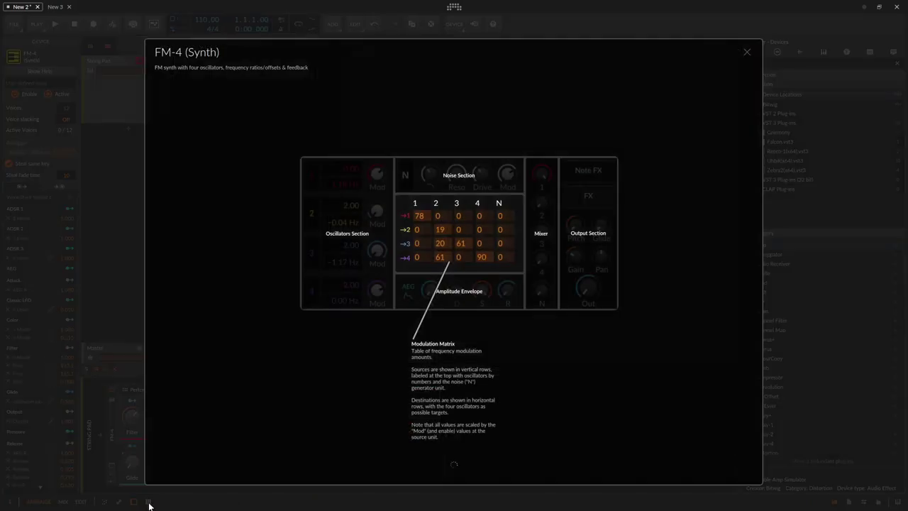
pyautogui.click(747, 52)
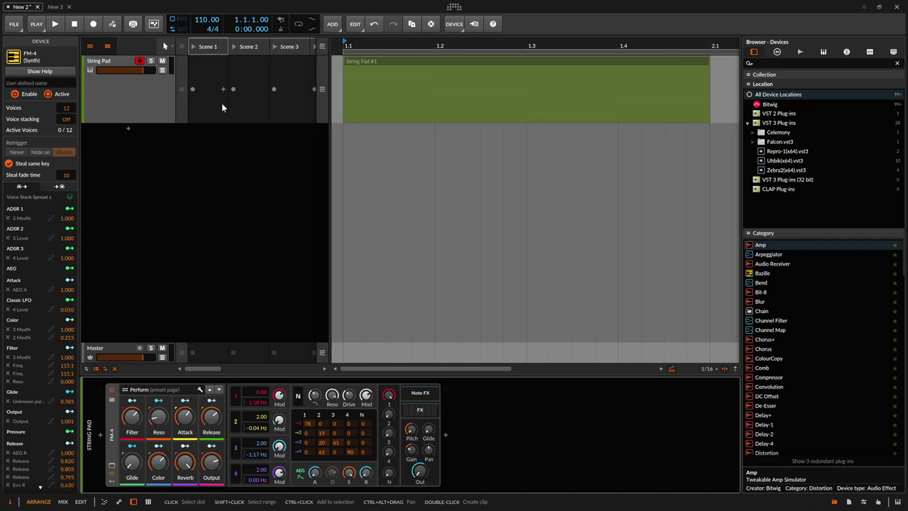
# - Toggle the clip launcher and arranger timeline views on and off, ending with only the arranger timeline shown
pyautogui.click(90, 46)
pyautogui.click(90, 47)
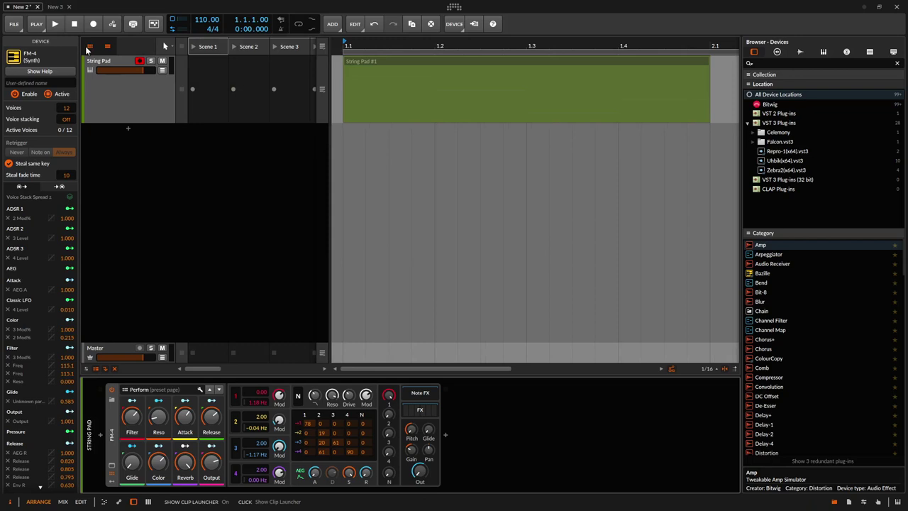
pyautogui.click(89, 47)
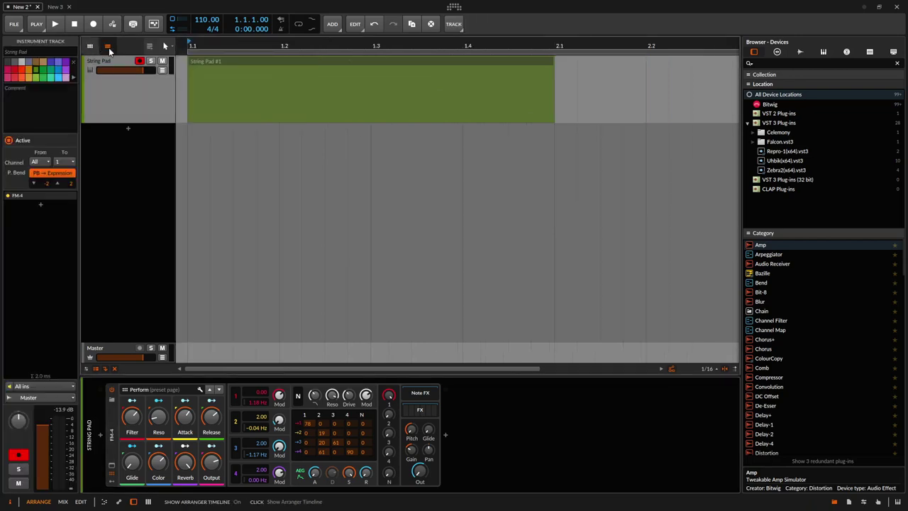
pyautogui.click(107, 46)
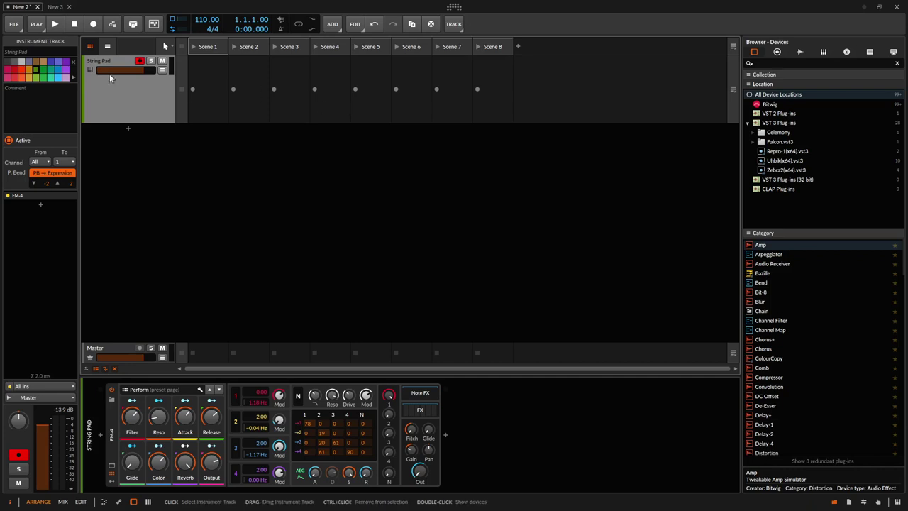
pyautogui.click(107, 46)
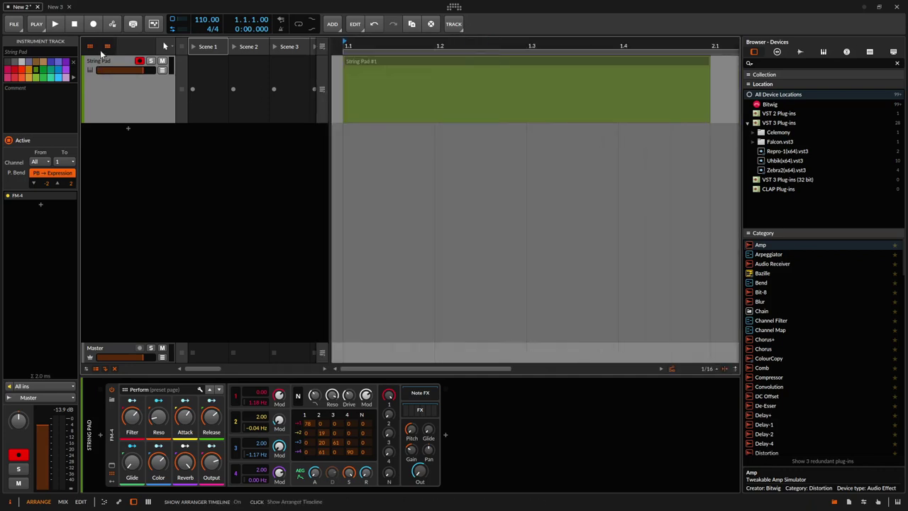
pyautogui.click(90, 47)
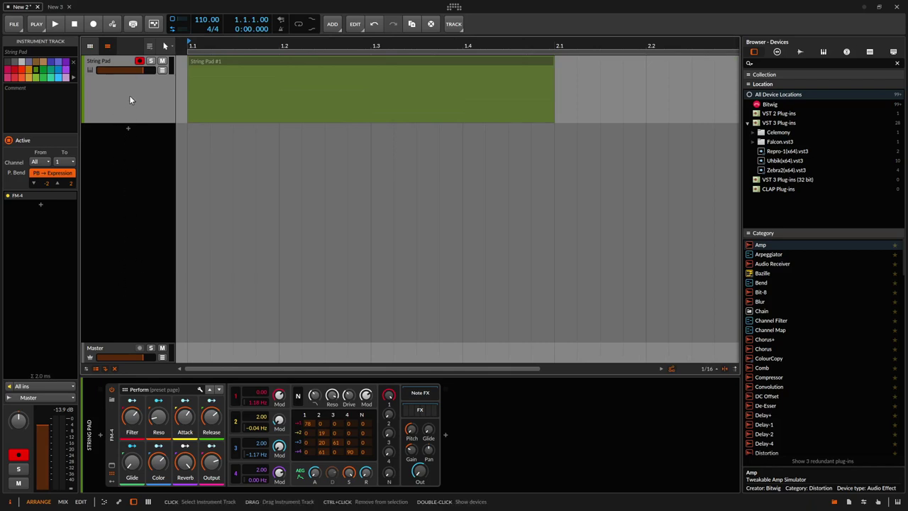
# - Solo and unsolo the String Pad track, and show its automation lanes
pyautogui.click(150, 62)
pyautogui.click(150, 62)
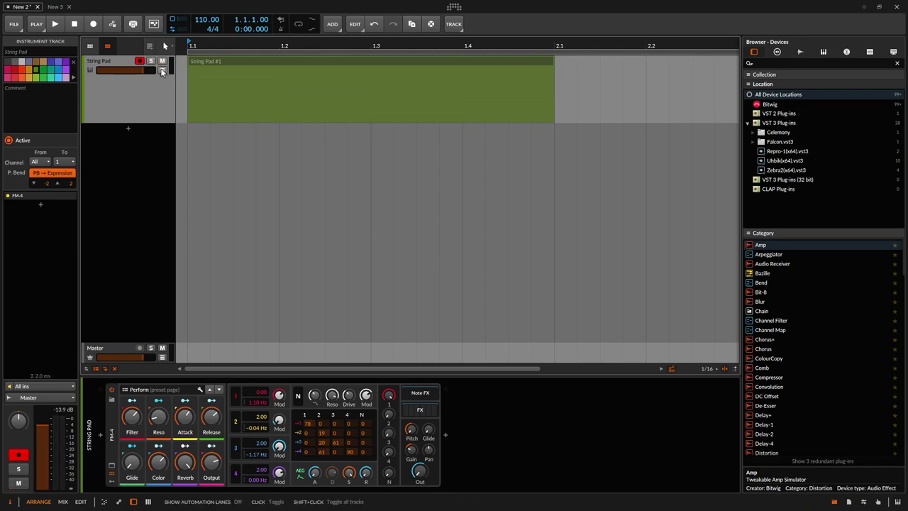
pyautogui.click(162, 70)
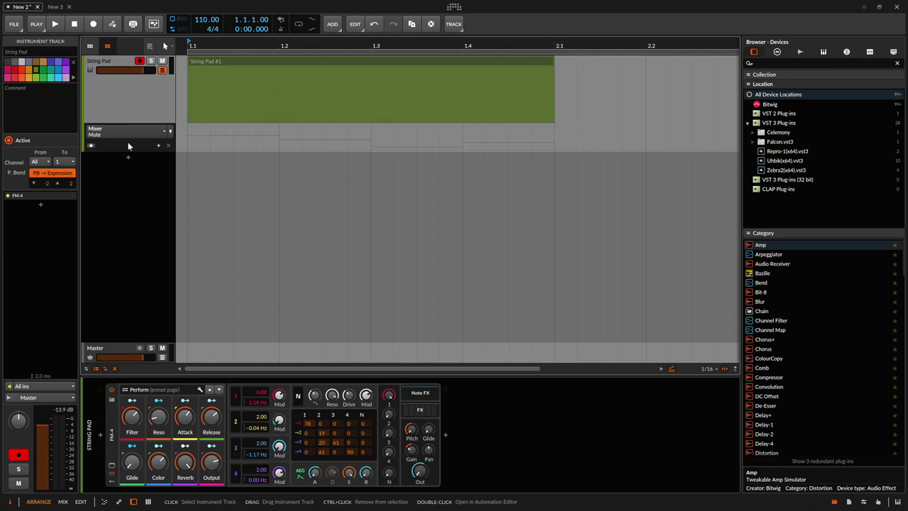
# - Set the String Pad automation lane to FM-4's Oscillator 1 Frequency Offset, and hide the track's automation lanes
pyautogui.click(164, 132)
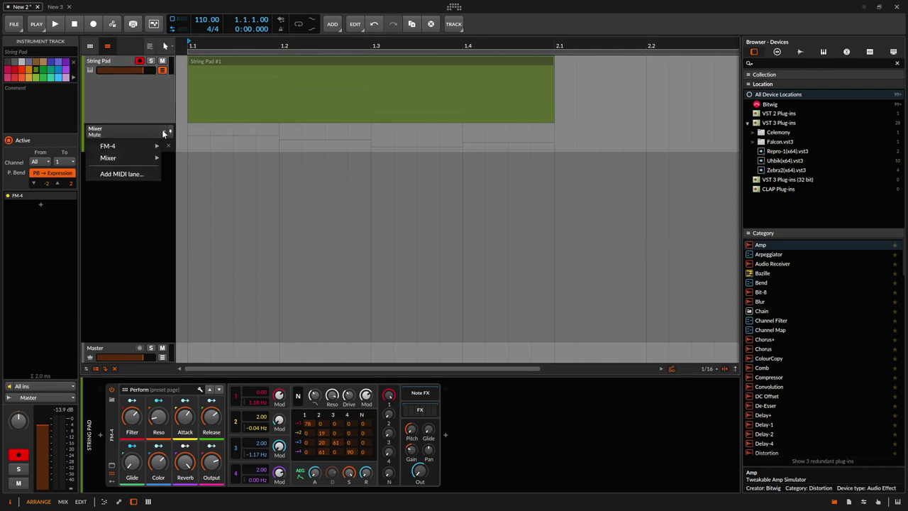
pyautogui.moveTo(135, 146)
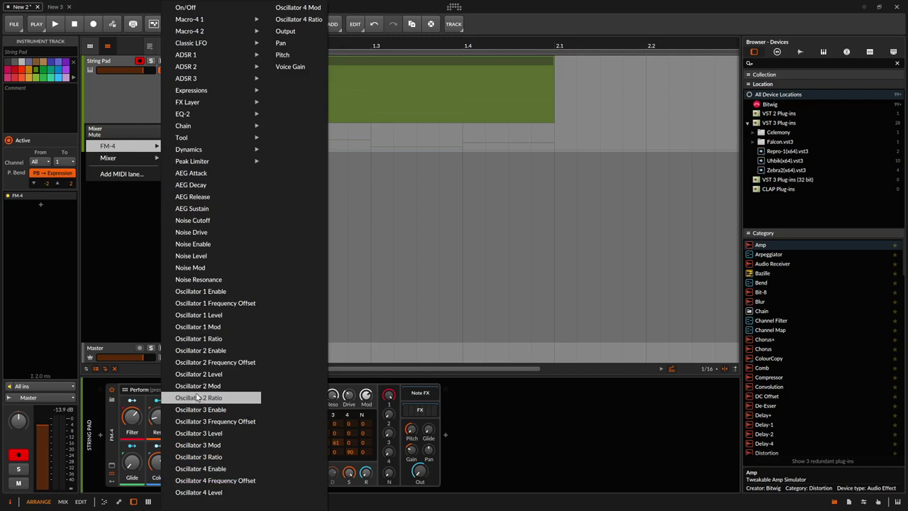
pyautogui.moveTo(206, 102)
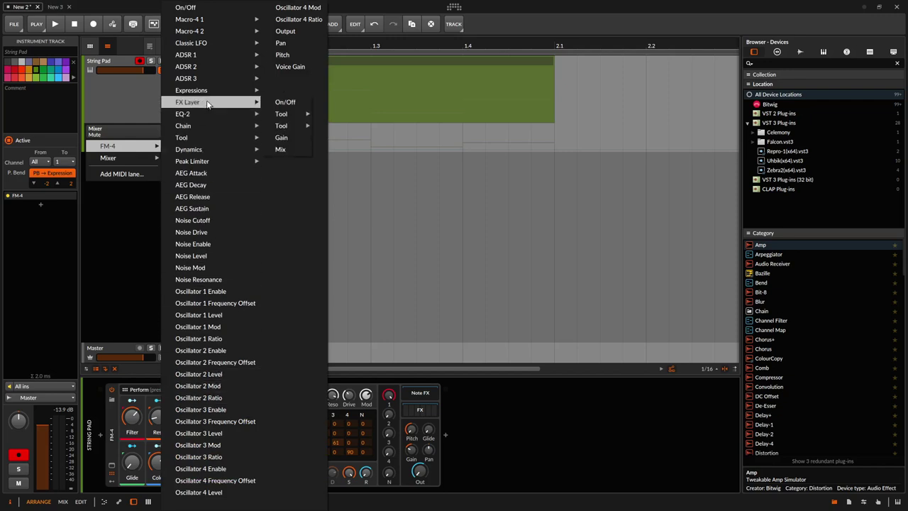
pyautogui.click(235, 304)
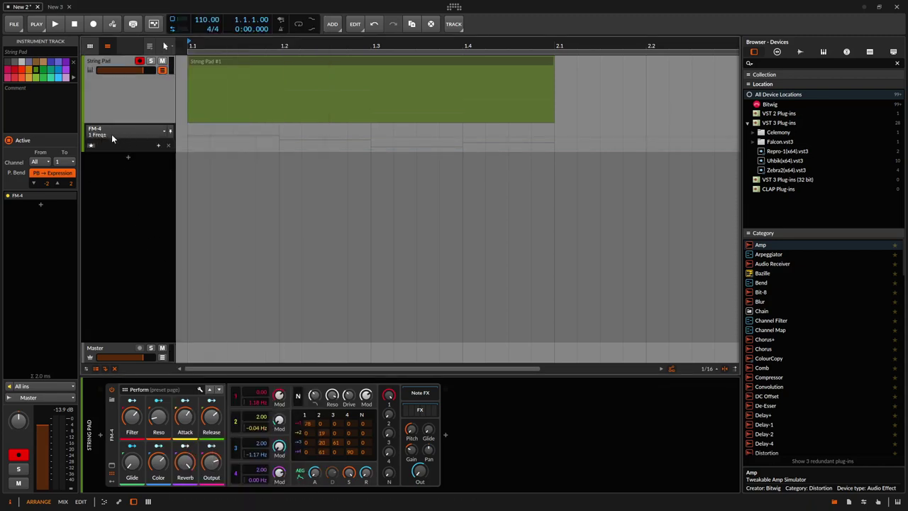
pyautogui.click(162, 71)
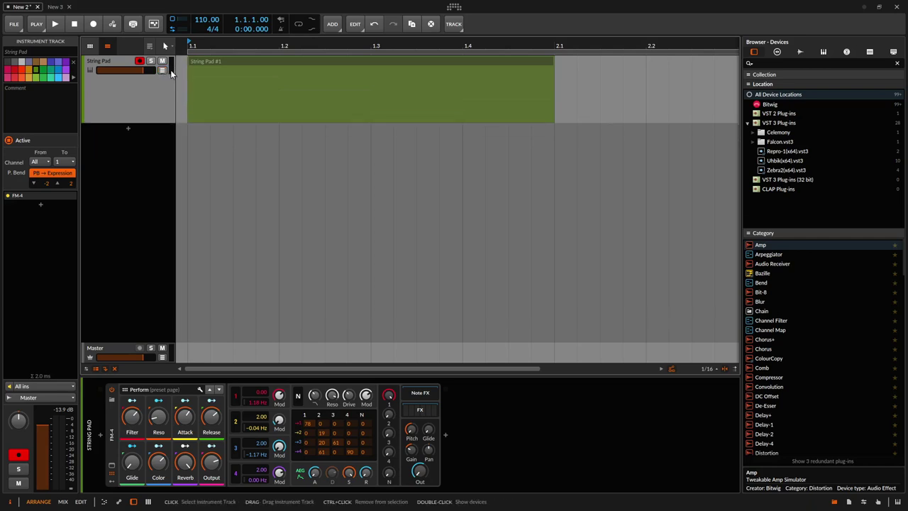
# - Start adding an instrument track and cancel its device selection, and view the kinds of tracks that can be added
pyautogui.click(127, 131)
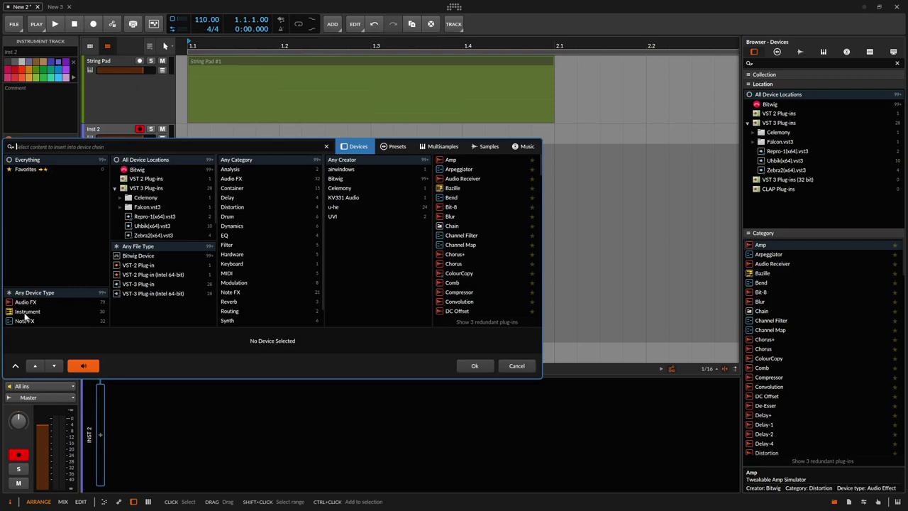
pyautogui.click(525, 370)
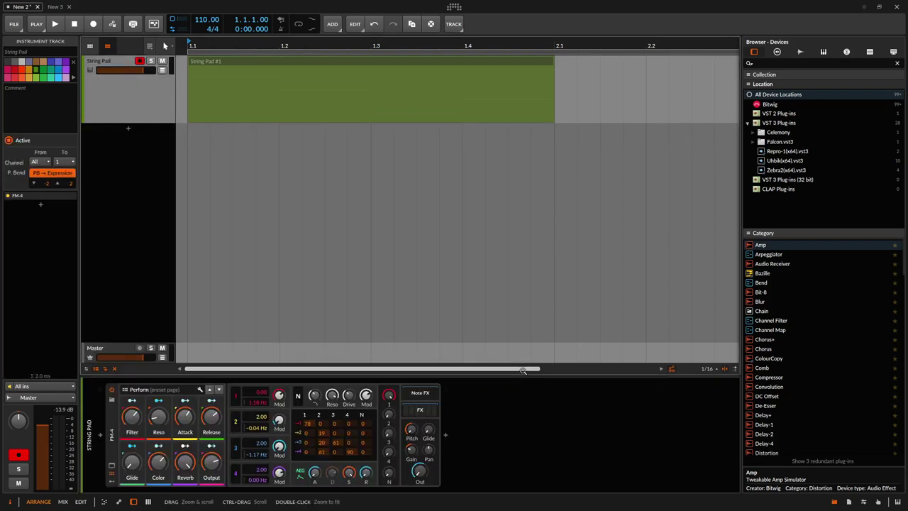
pyautogui.click(337, 30)
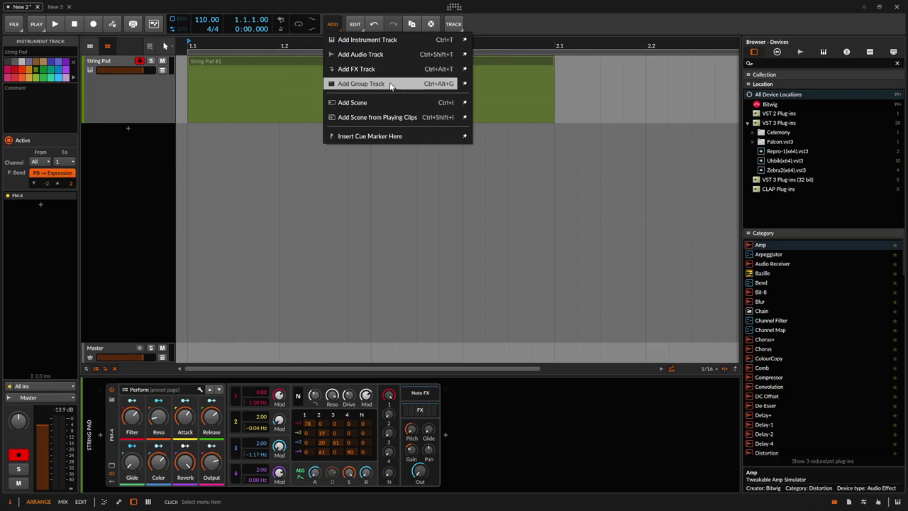
pyautogui.click(121, 203)
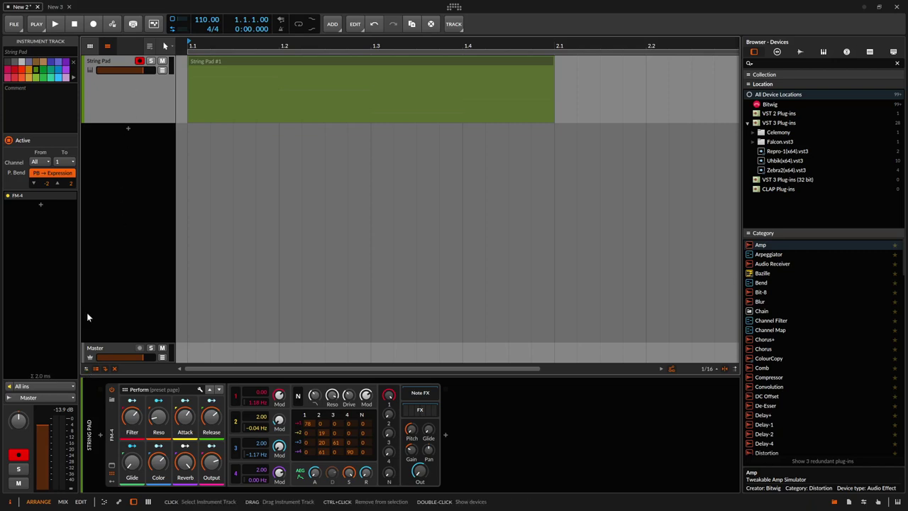
# - Show and hide the tracks' input and output routing, and switch large track height off and on again
pyautogui.click(86, 370)
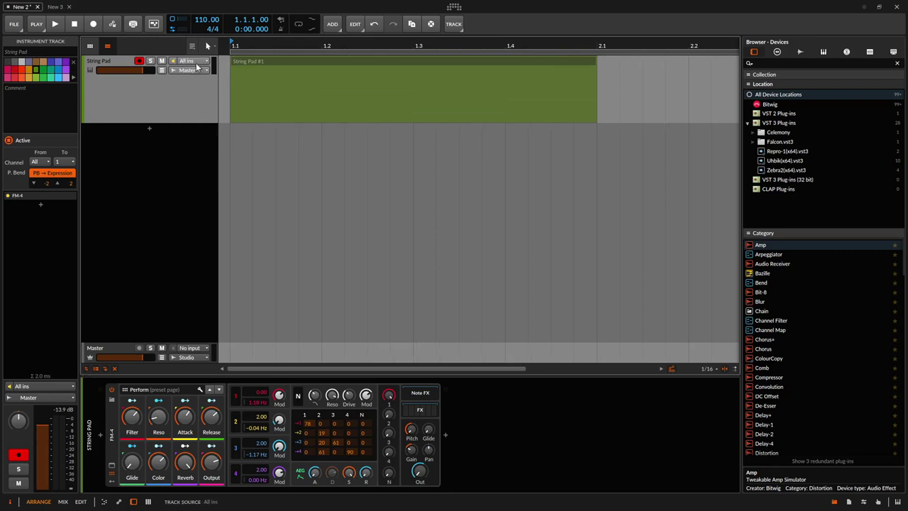
pyautogui.click(86, 368)
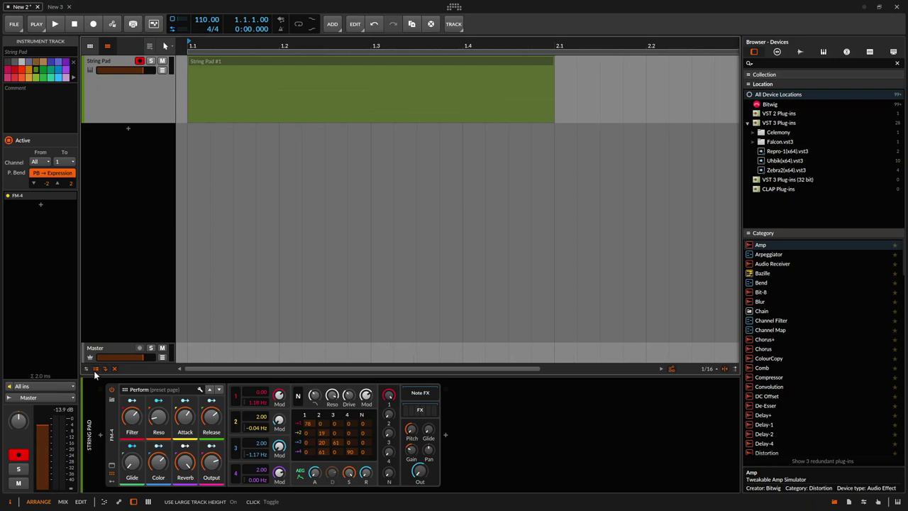
pyautogui.click(95, 369)
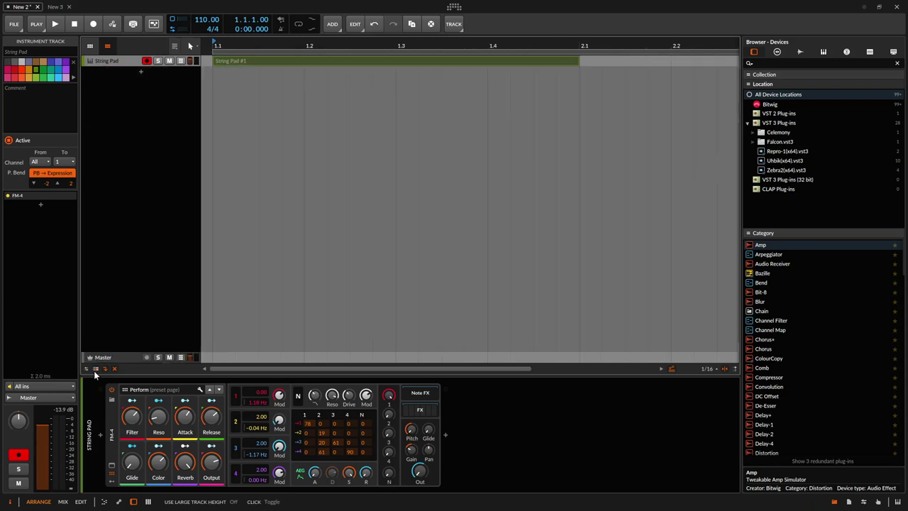
pyautogui.click(96, 368)
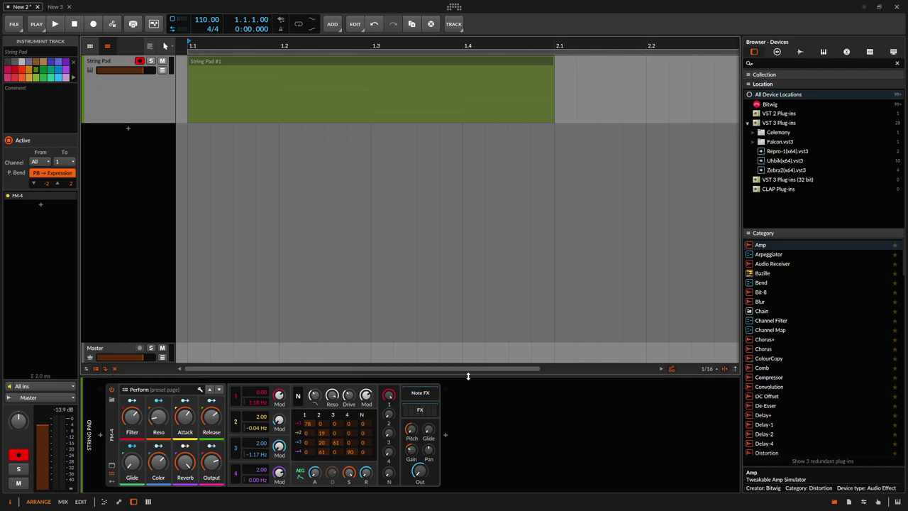
# - View the option for automation following clip editing and the arranger's snap settings
pyautogui.click(673, 370)
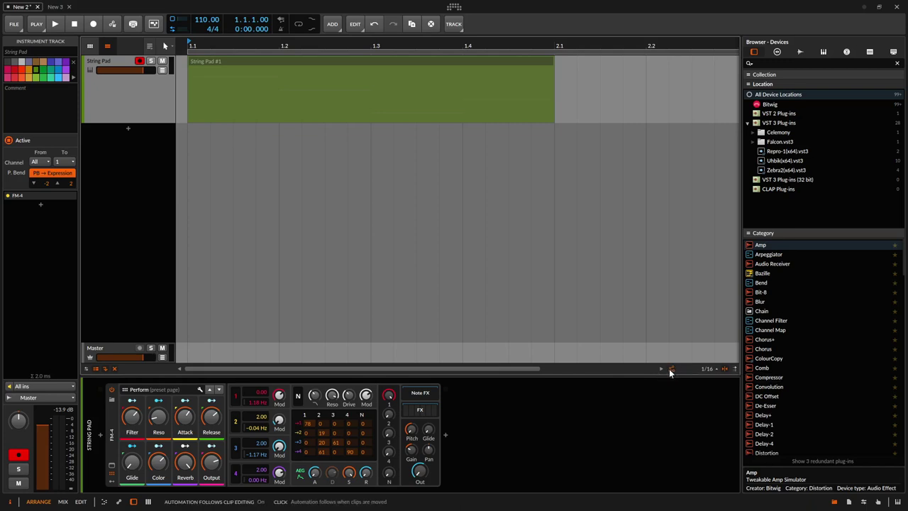
pyautogui.click(713, 369)
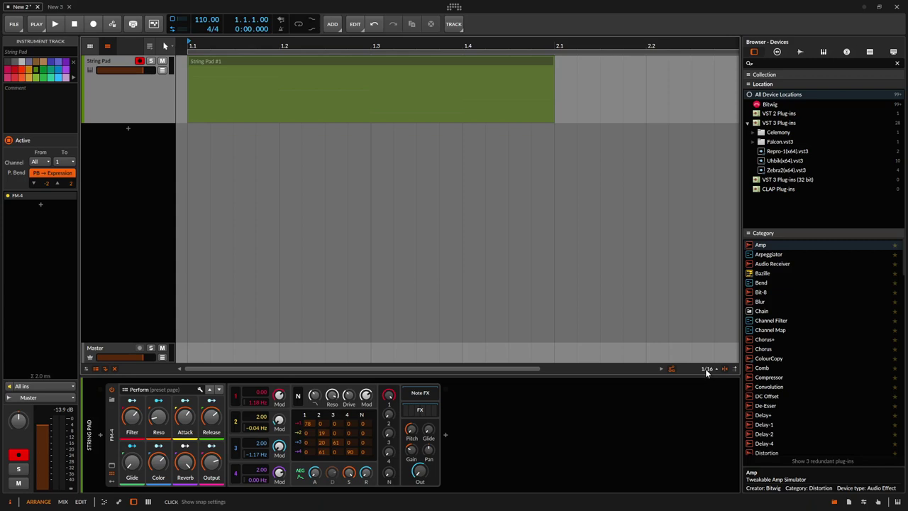
pyautogui.click(696, 312)
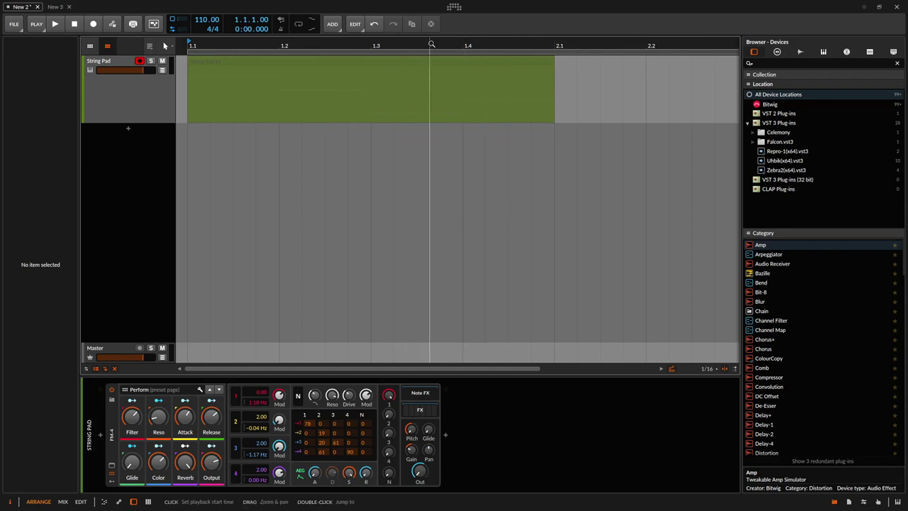
# - Show the realtime ruler above the arranger timeline and hide it again
pyautogui.moveTo(431, 44)
pyautogui.mouseDown()
pyautogui.moveTo(237, 45)
pyautogui.moveTo(462, 45)
pyautogui.moveTo(201, 45)
pyautogui.moveTo(428, 45)
pyautogui.mouseUp()
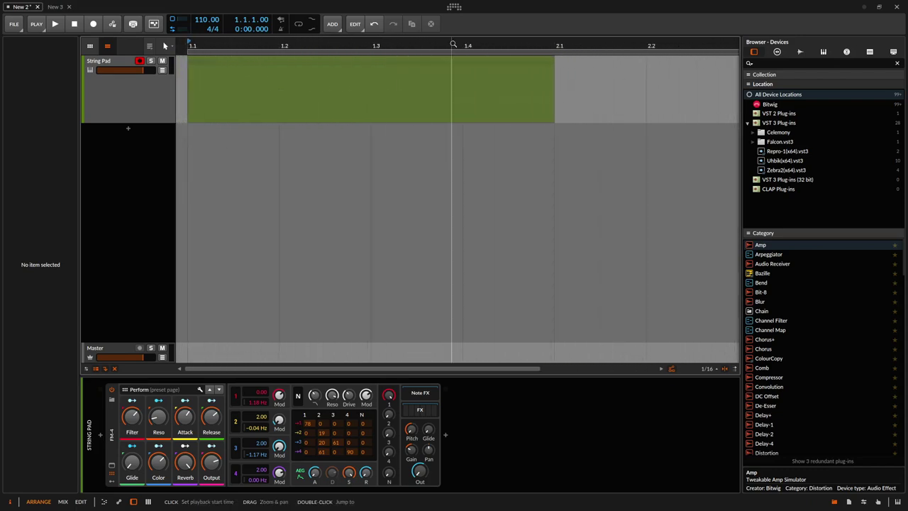
pyautogui.rightClick(429, 46)
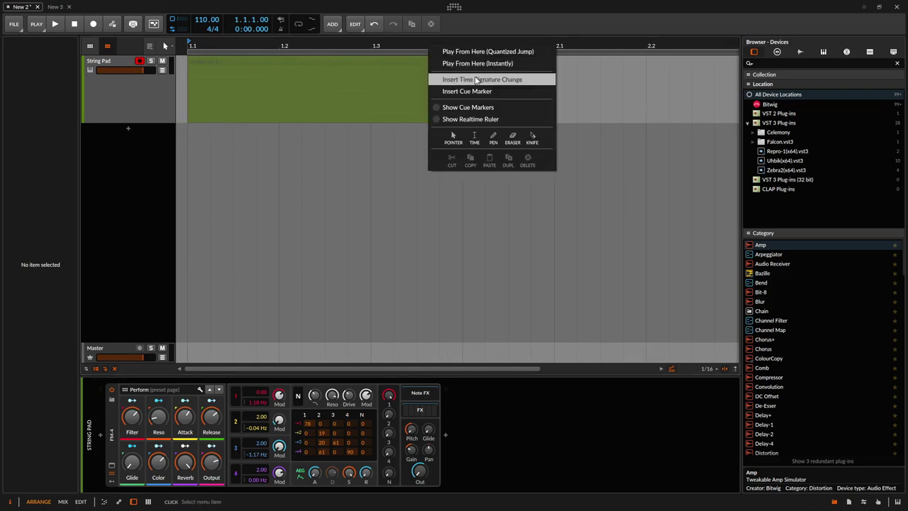
pyautogui.click(472, 119)
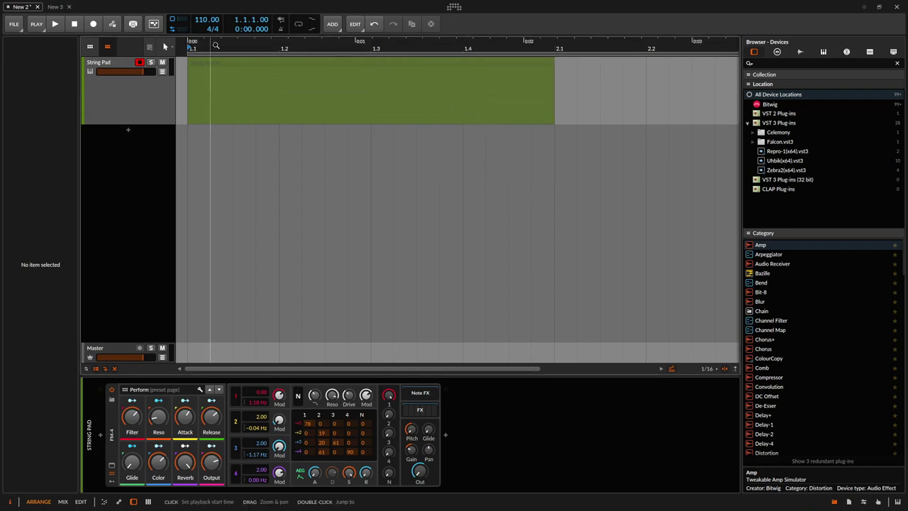
pyautogui.rightClick(413, 43)
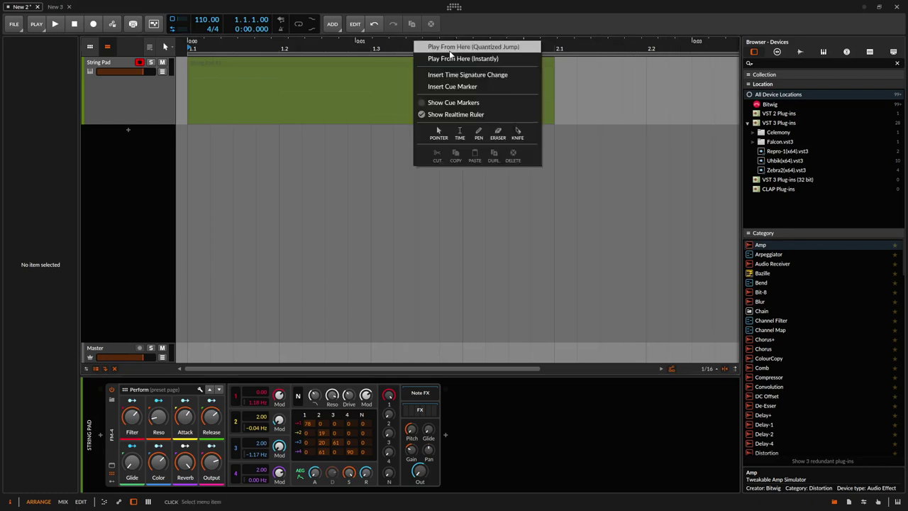
pyautogui.click(436, 115)
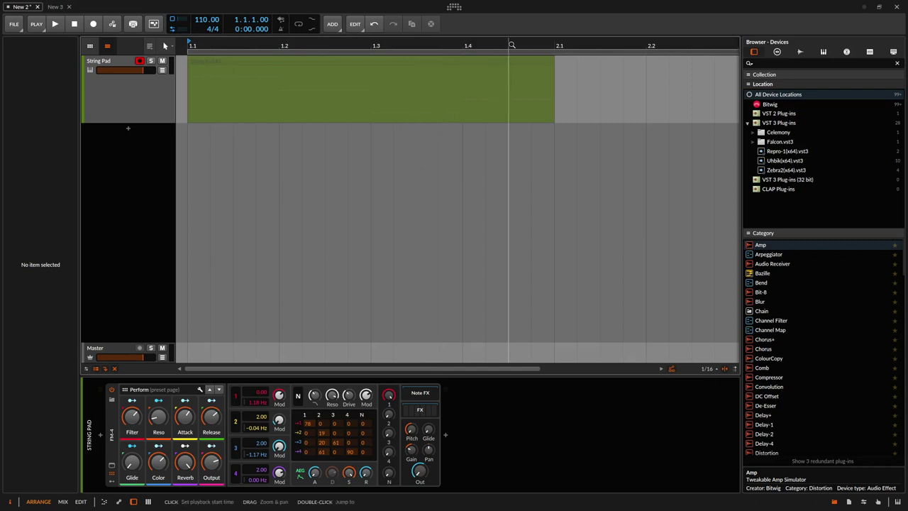
# - Move the one-bar loop region to 2.4.1.00 and back to 1.1.1.00, and switch the transport loop on and off
pyautogui.moveTo(512, 46)
pyautogui.mouseDown()
pyautogui.moveTo(581, 43)
pyautogui.moveTo(372, 56)
pyautogui.mouseUp()
pyautogui.click(552, 52)
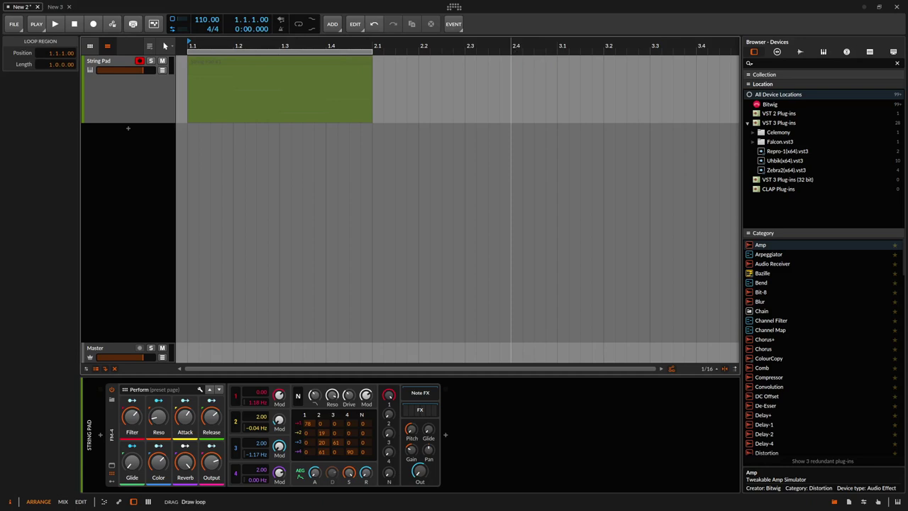
pyautogui.moveTo(512, 50); pyautogui.dragTo(696, 51)
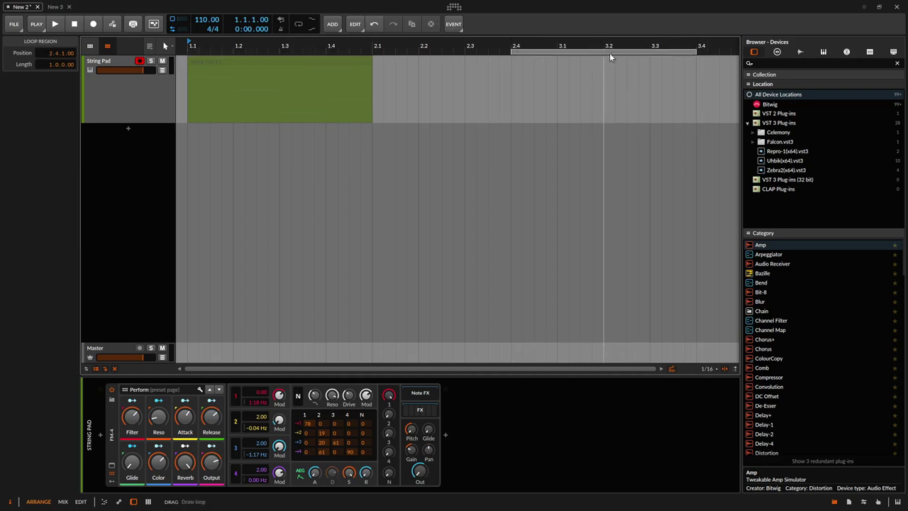
pyautogui.moveTo(609, 51); pyautogui.dragTo(290, 49)
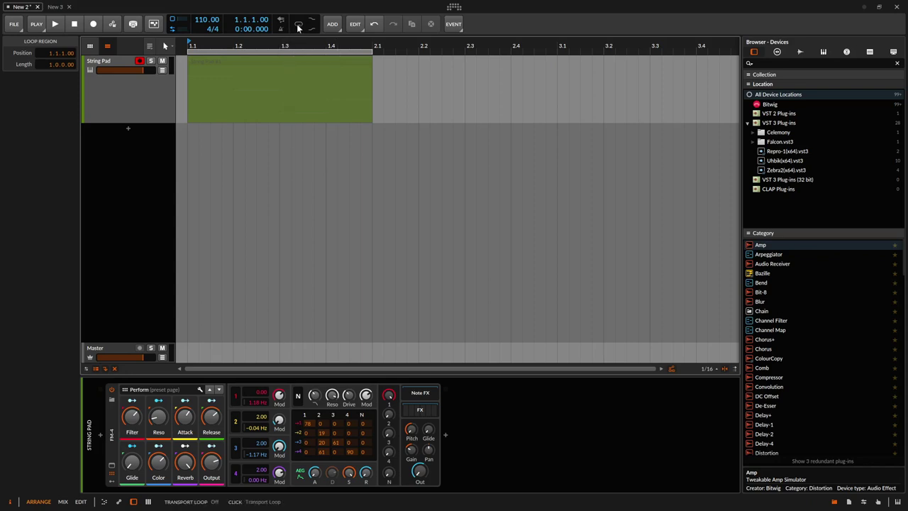
pyautogui.click(299, 26)
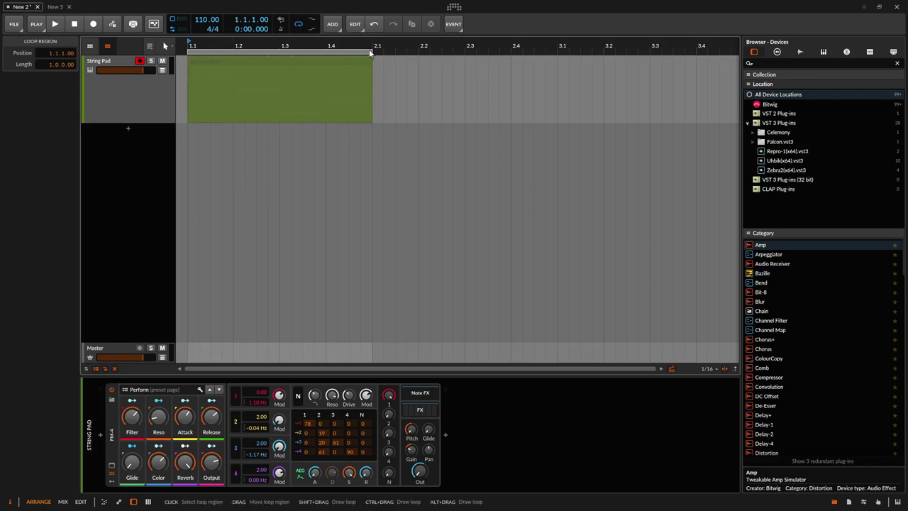
pyautogui.click(301, 27)
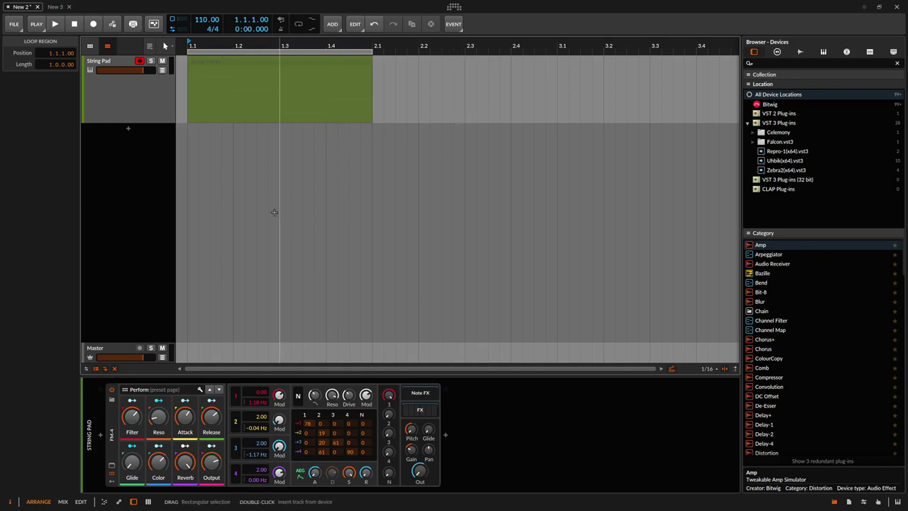
# - Split the String Pad clip at 1.4.1 and 1.2.4 with the Knife tool, and select the middle and first pieces with the Pointer tool
pyautogui.click(266, 62)
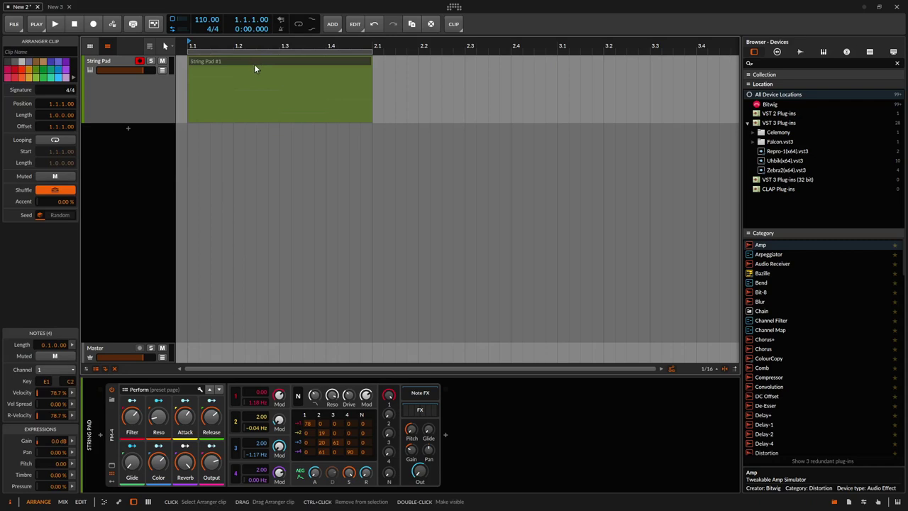
pyautogui.moveTo(256, 67)
pyautogui.mouseDown()
pyautogui.moveTo(312, 66)
pyautogui.moveTo(266, 62)
pyautogui.mouseUp()
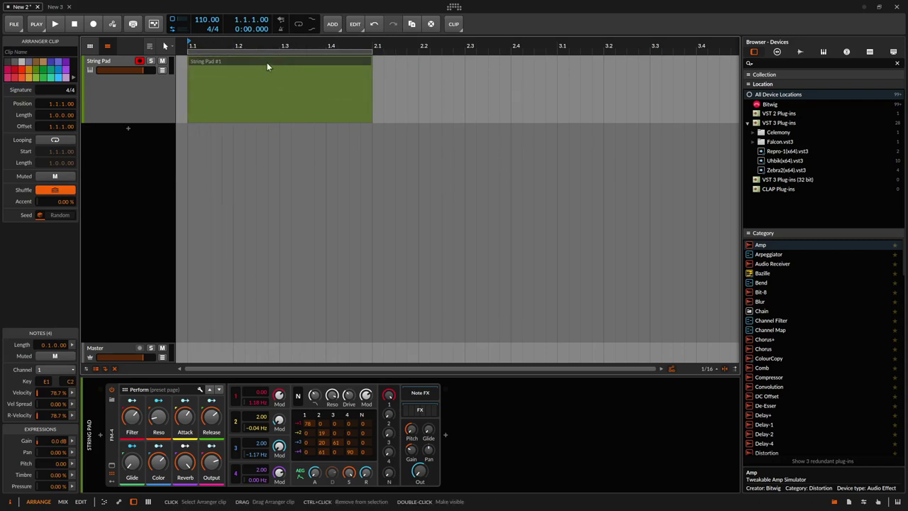
pyautogui.click(170, 47)
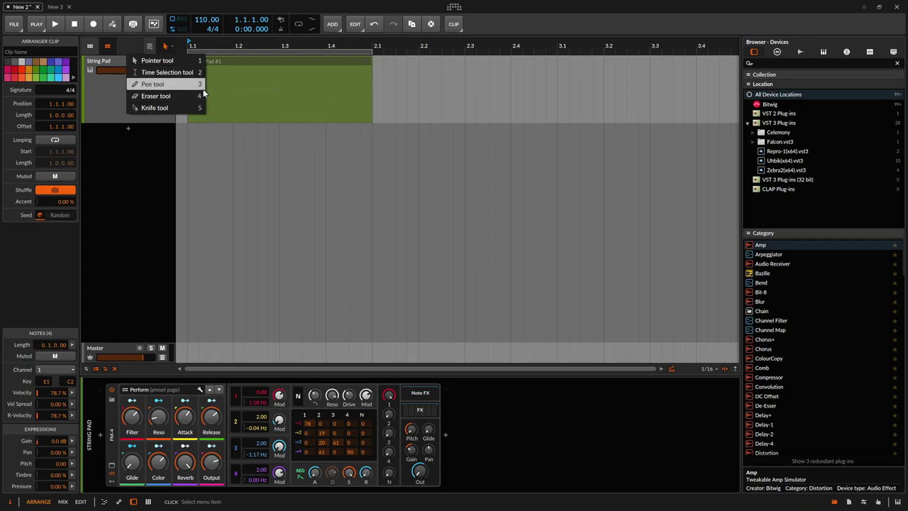
pyautogui.click(418, 107)
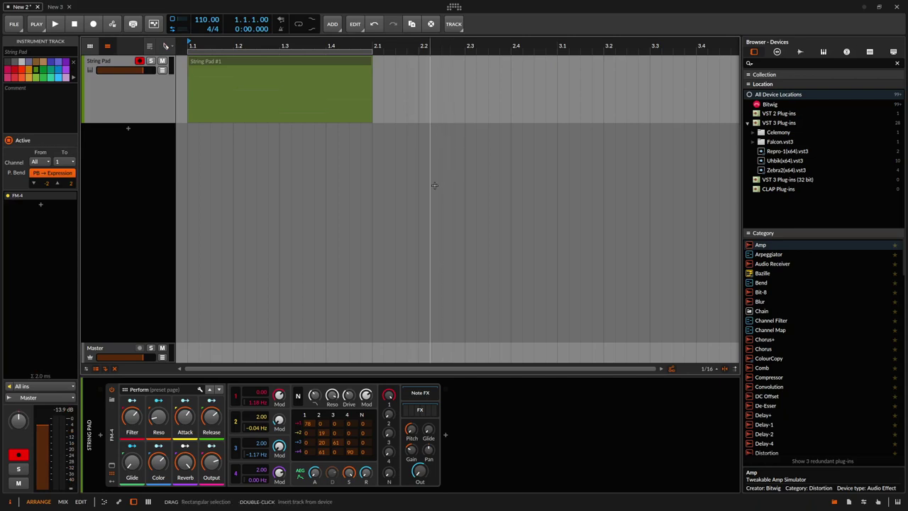
pyautogui.click(327, 63)
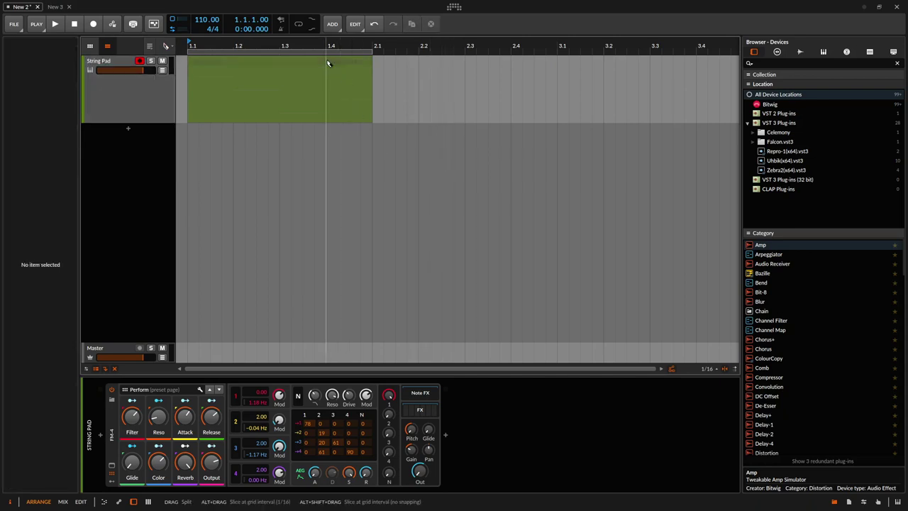
pyautogui.click(273, 65)
pyautogui.press('1')
pyautogui.click(290, 59)
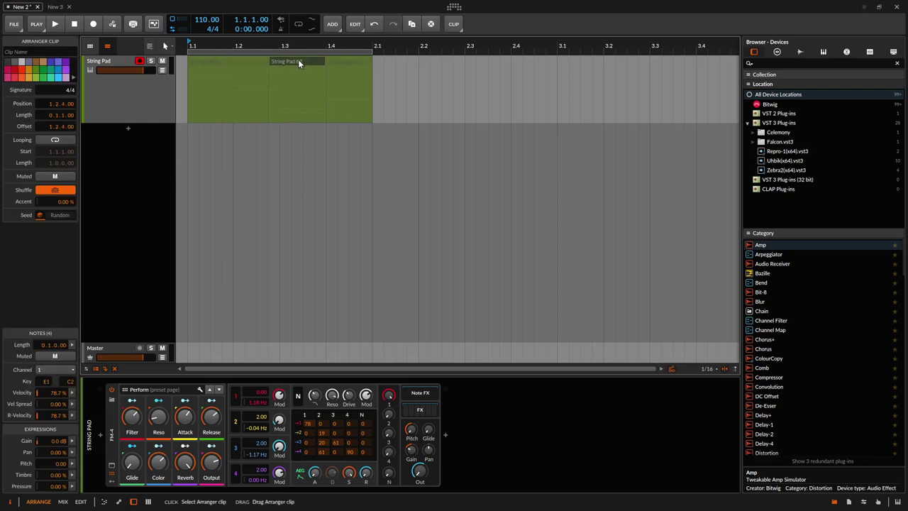
pyautogui.click(249, 61)
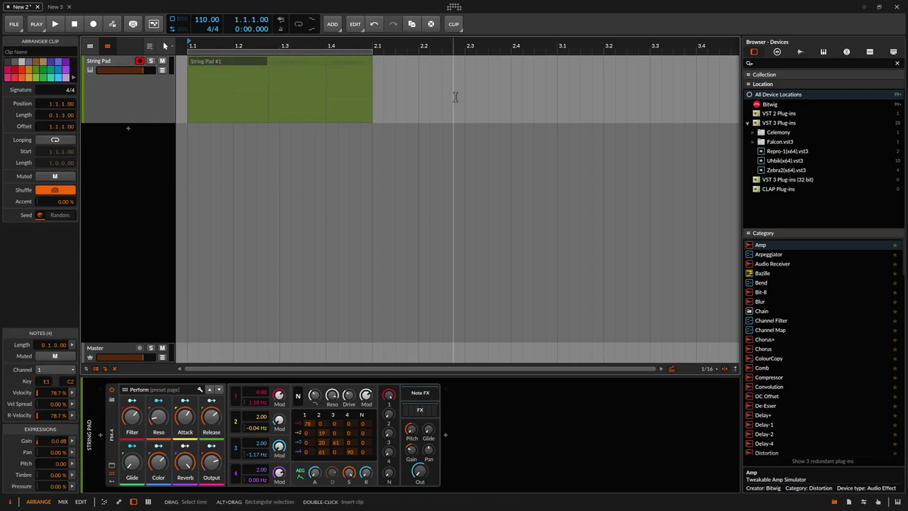
# - Undo both splits of the String Pad clip
pyautogui.hotkey('ctrl', 'z')
pyautogui.hotkey('ctrl', 'z')
pyautogui.hotkey('ctrl', 'z')
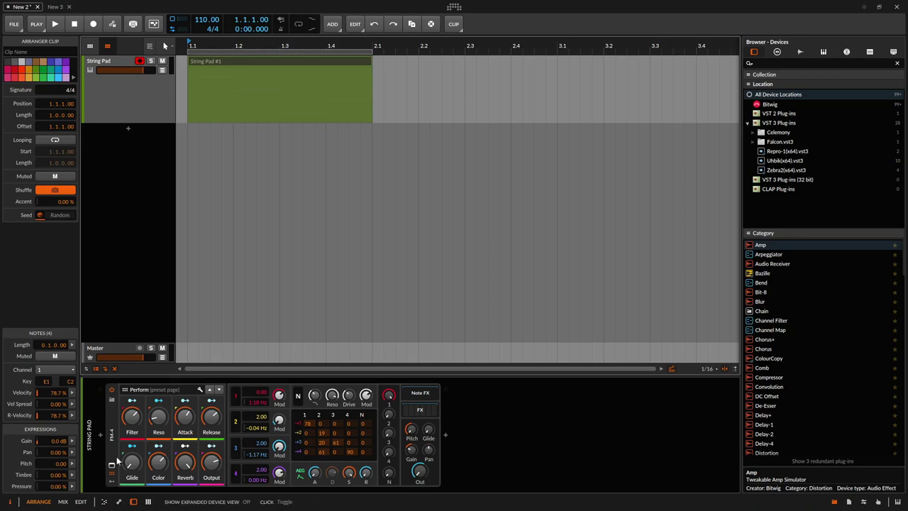
# - Show the note editor for the String Pad clip below the arranger
pyautogui.click(105, 502)
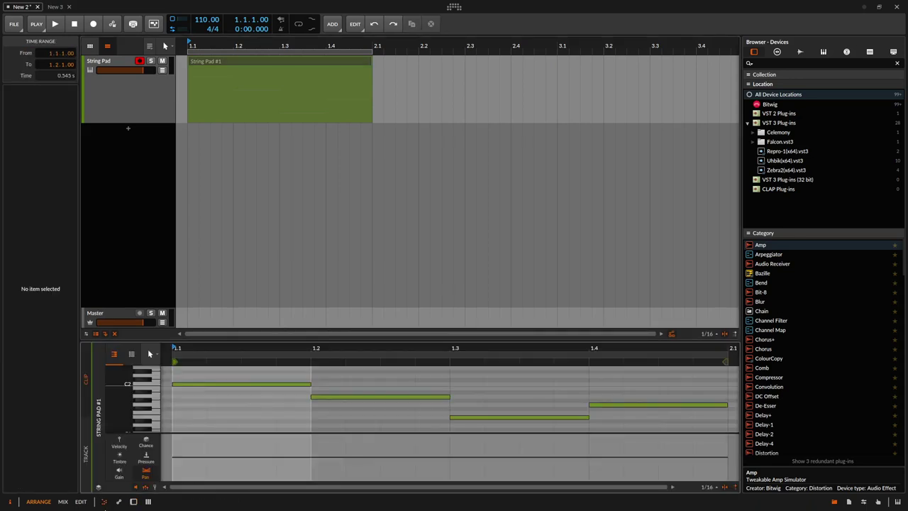
# - Show the automation editor, the FM-4 device chain and the mixer one after another below the arranger
pyautogui.click(119, 502)
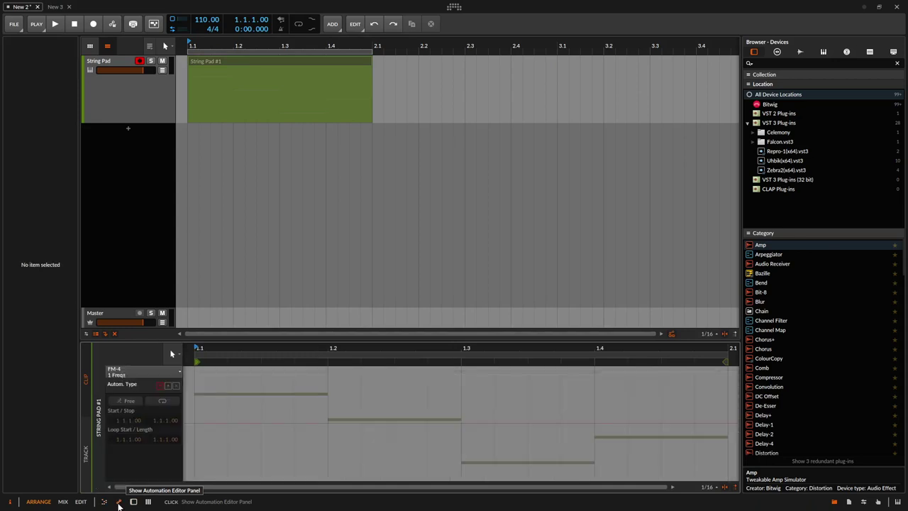
pyautogui.click(133, 502)
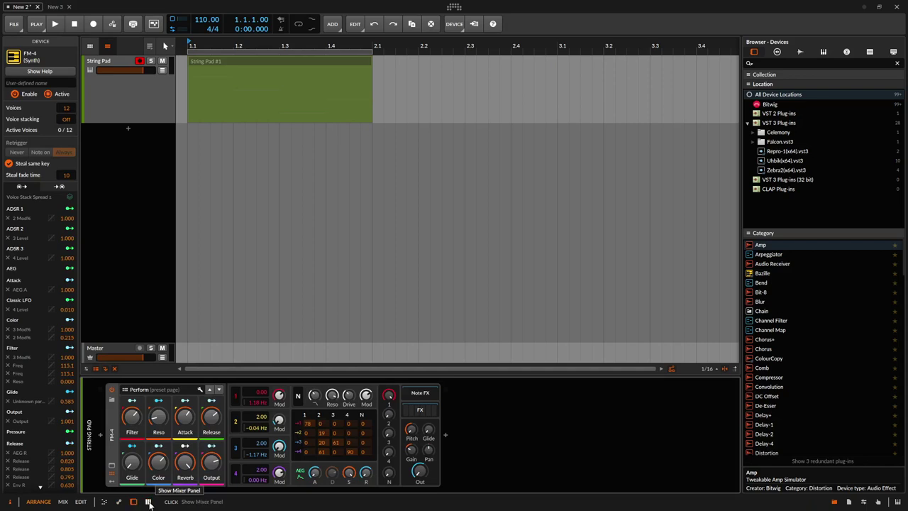
pyautogui.click(149, 502)
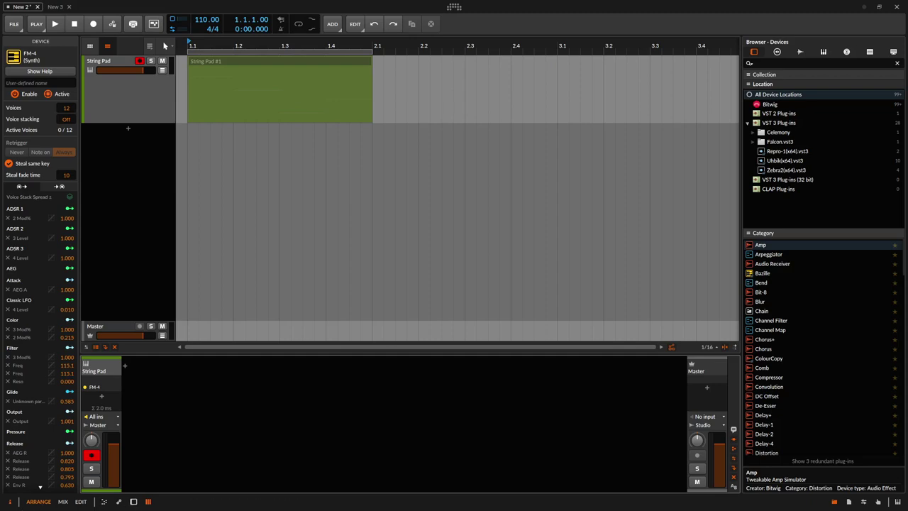
# - Switch to the Mix layout and display the clip editors and the FM-4 device chain below the mixer
pyautogui.click(63, 501)
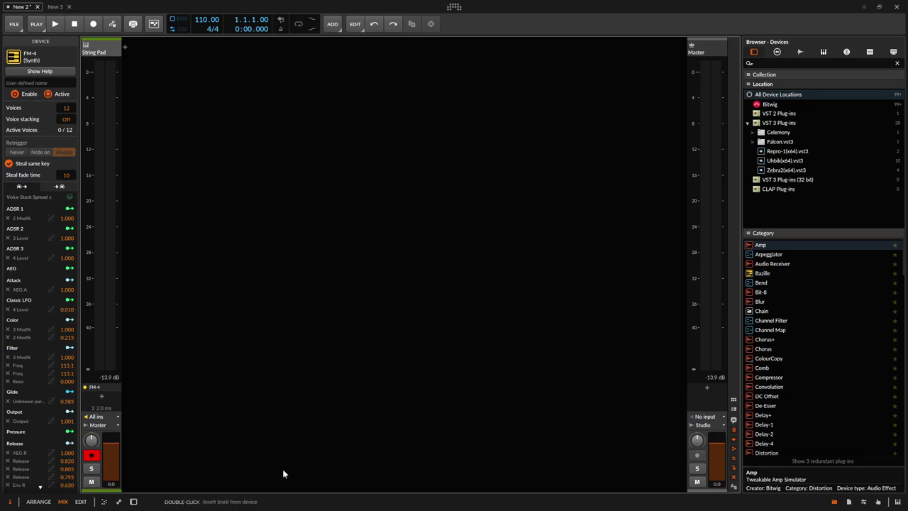
pyautogui.click(104, 501)
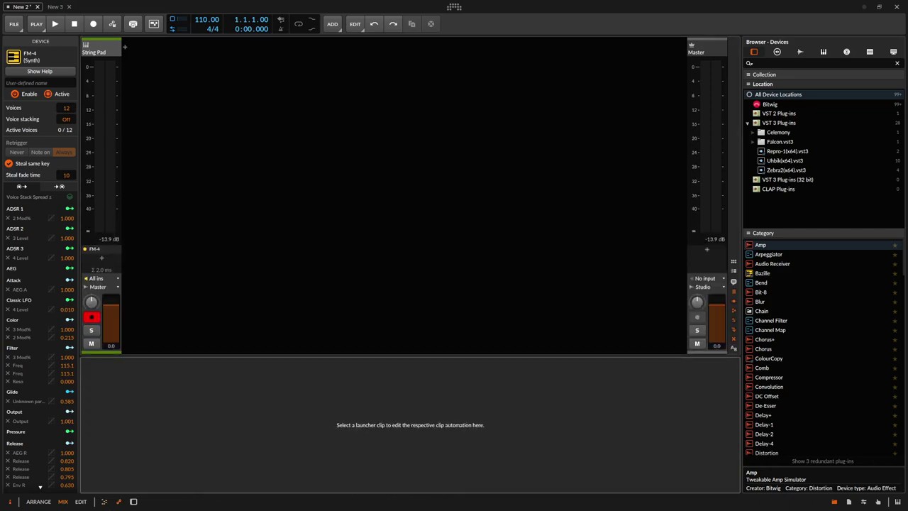
pyautogui.click(133, 501)
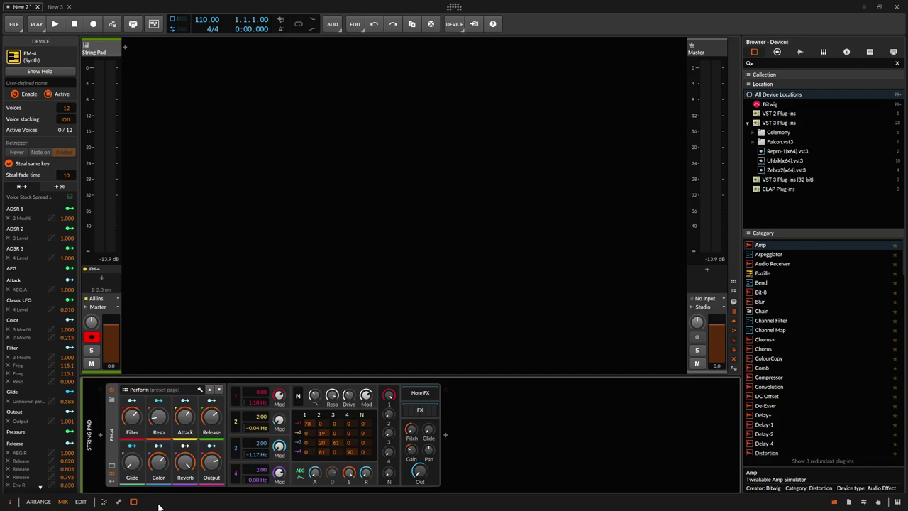
# - Switch to the Edit layout, view the device chain and mixer below the note editor, and leave both hidden
pyautogui.click(81, 501)
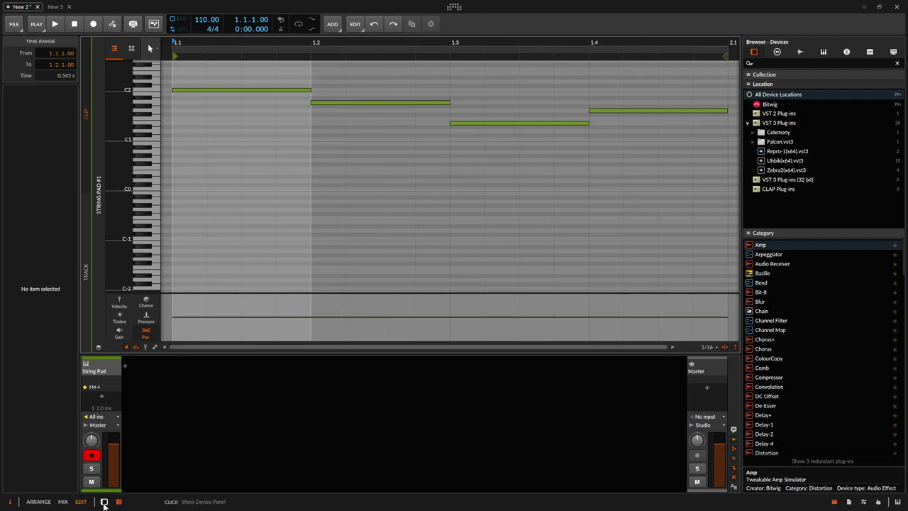
pyautogui.click(104, 503)
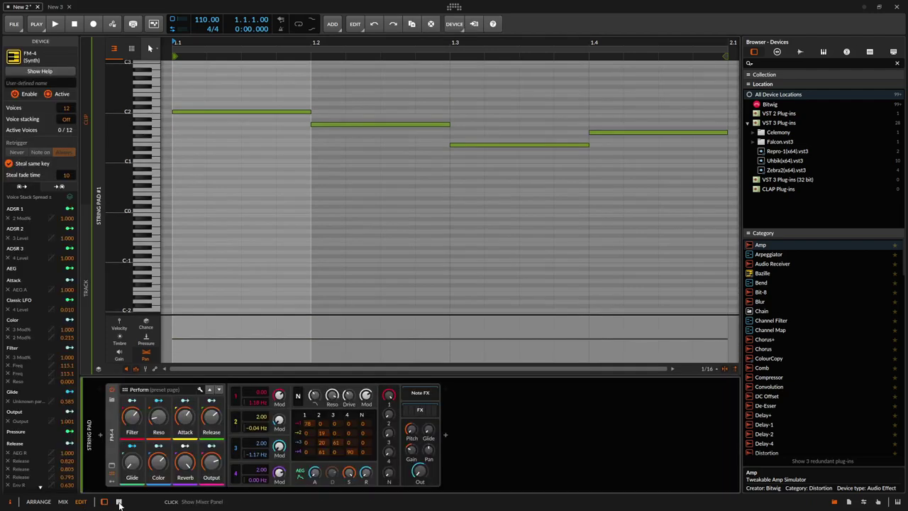
pyautogui.click(118, 502)
pyautogui.click(118, 502)
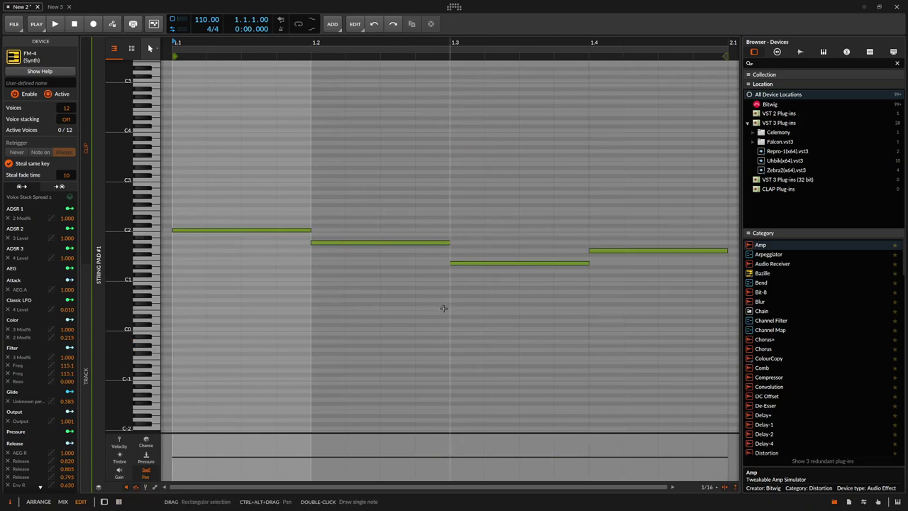
# - Hide the inspector and the browser to widen the note editor
pyautogui.press('i')
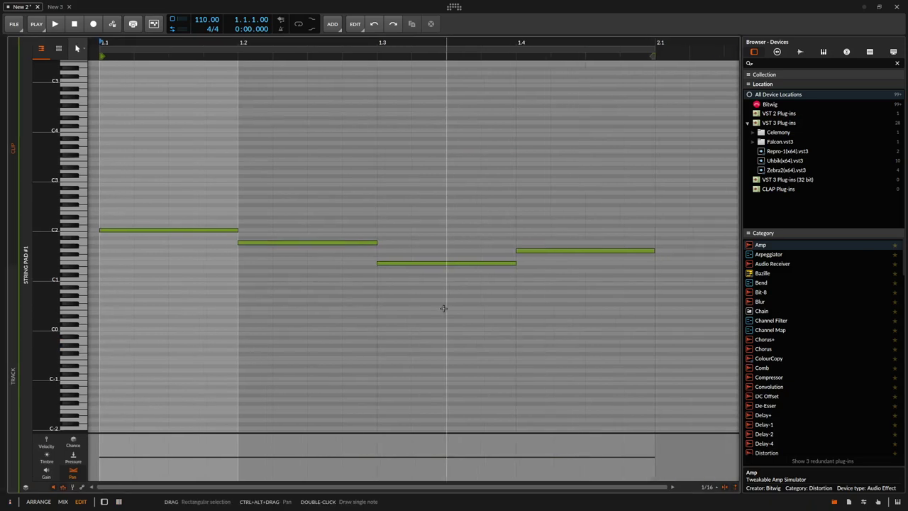
pyautogui.press('b')
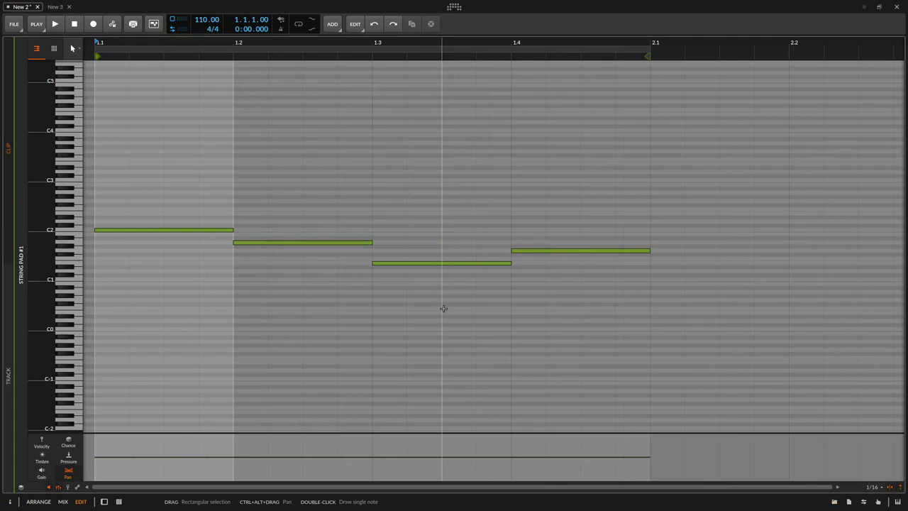
# - Cycle through the Mix, Arrange and Edit layouts, finishing in the Arrange layout
pyautogui.hotkey('alt', '2')
pyautogui.hotkey('alt', '3')
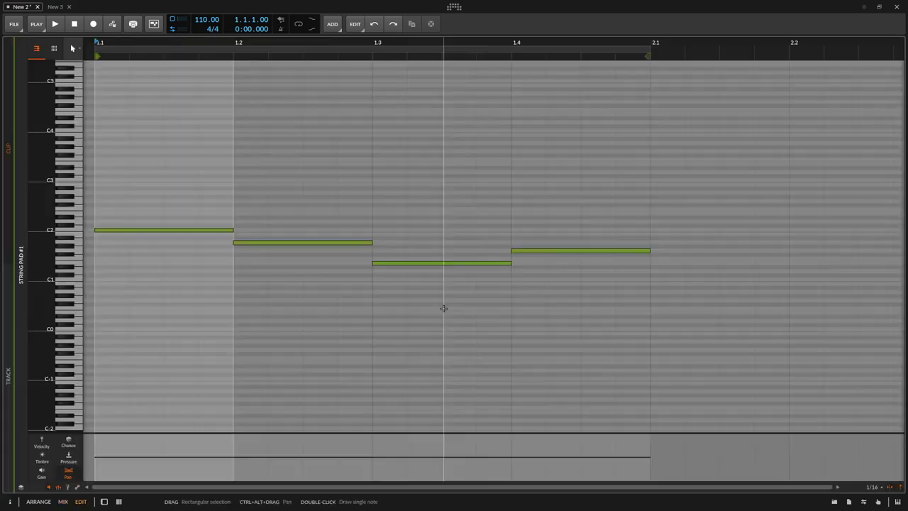
pyautogui.hotkey('alt', '2')
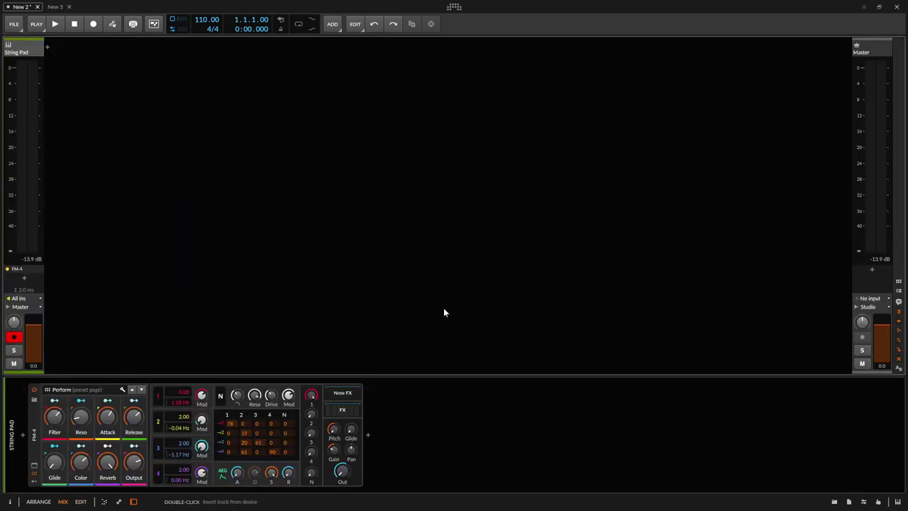
pyautogui.hotkey('alt', '1')
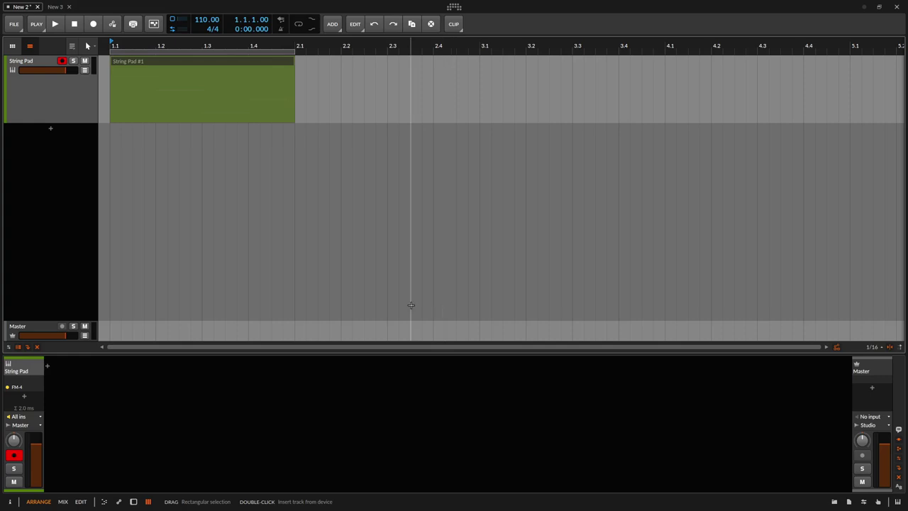
pyautogui.click(63, 503)
pyautogui.click(80, 502)
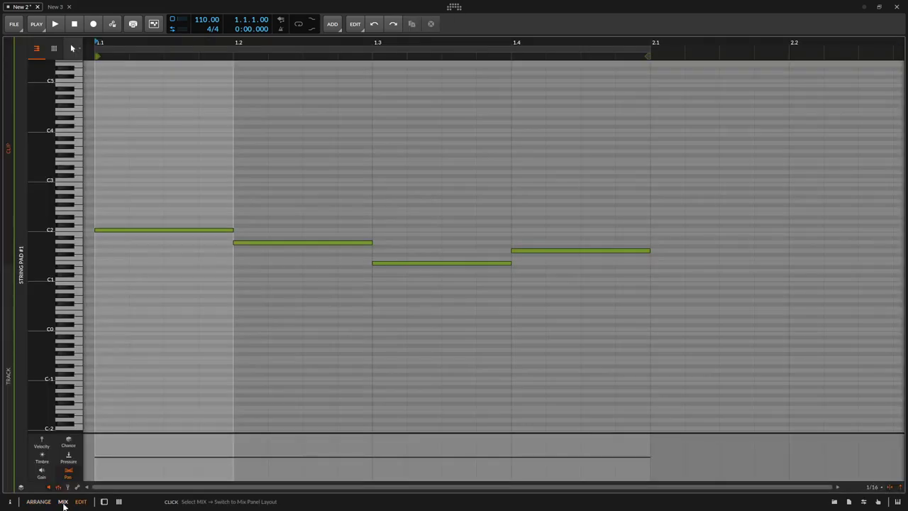
pyautogui.click(63, 502)
pyautogui.click(39, 502)
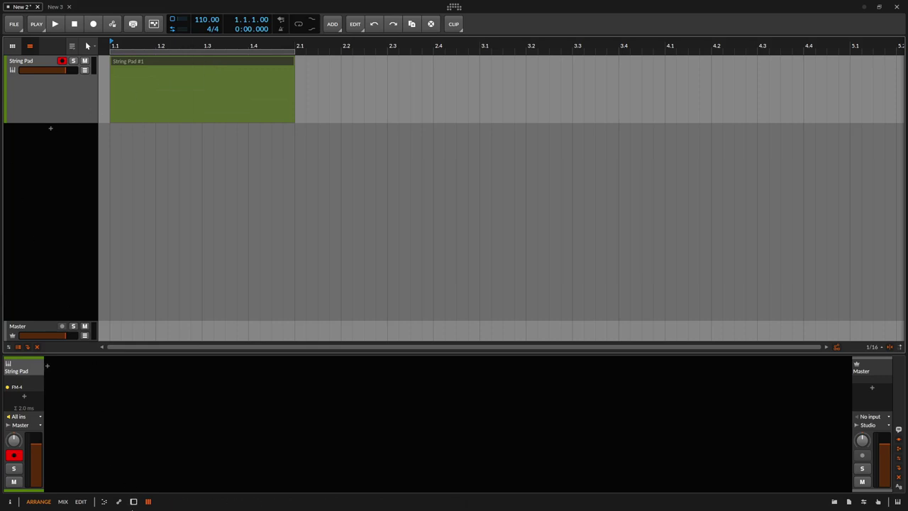
# - Show the FM-4 device chain briefly, reopen the browser, and hide the device chain
pyautogui.click(134, 501)
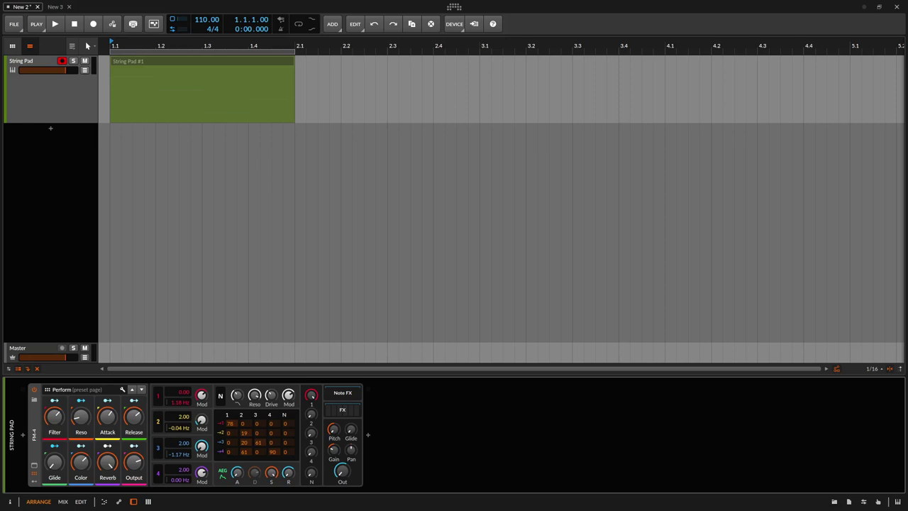
pyautogui.press('b')
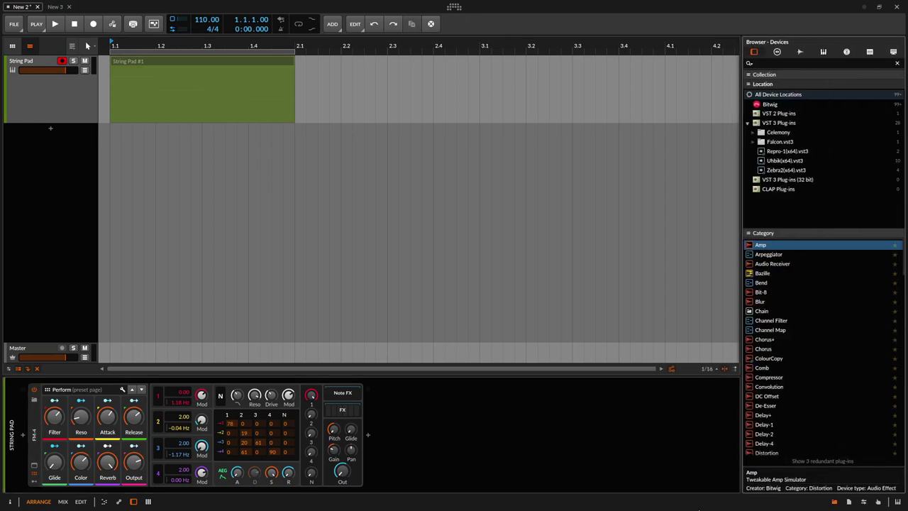
pyautogui.press('Escape')
pyautogui.press('d')
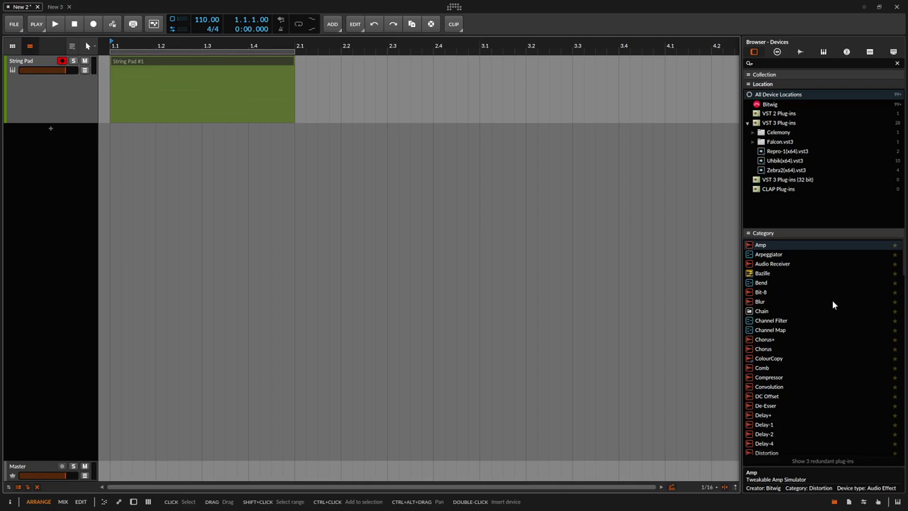
# - Examine the device list and its Collection, Location and Category filters in the browser, leaving Location expanded
pyautogui.scroll(-5, 832, 300)
pyautogui.scroll(5, 831, 300)
pyautogui.click(766, 75)
pyautogui.click(766, 75)
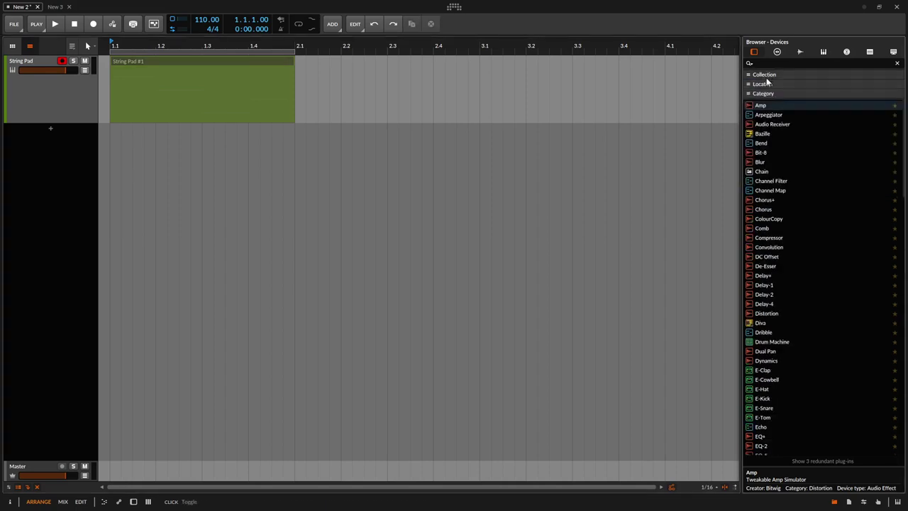
pyautogui.click(766, 85)
pyautogui.click(767, 85)
pyautogui.click(766, 93)
pyautogui.scroll(-2, 765, 189)
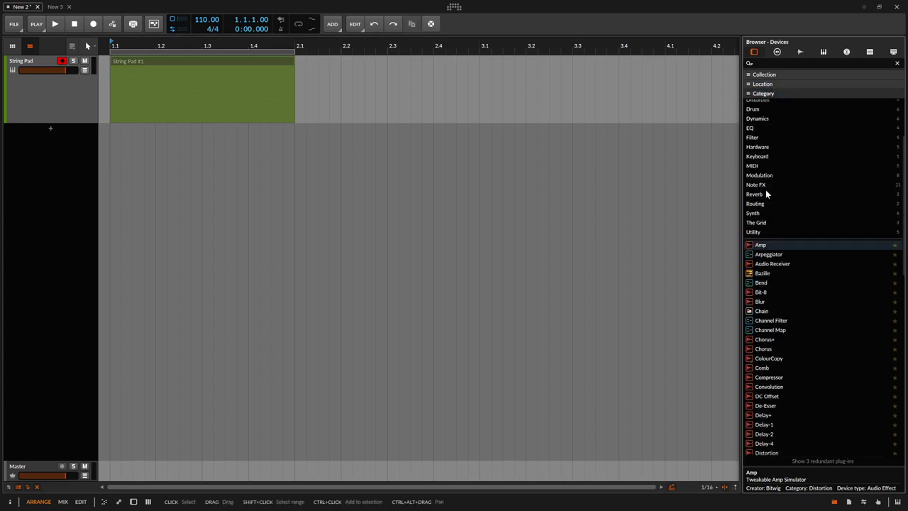
pyautogui.scroll(2, 766, 184)
pyautogui.click(758, 93)
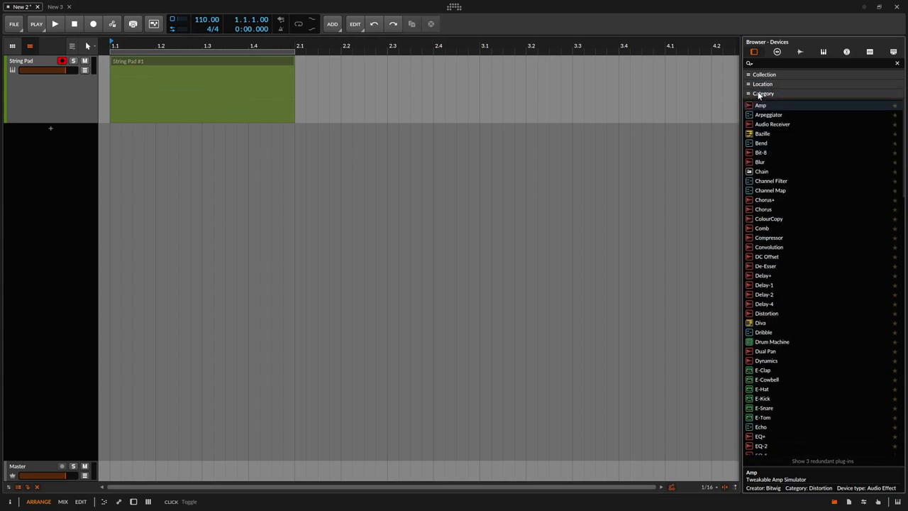
pyautogui.click(762, 83)
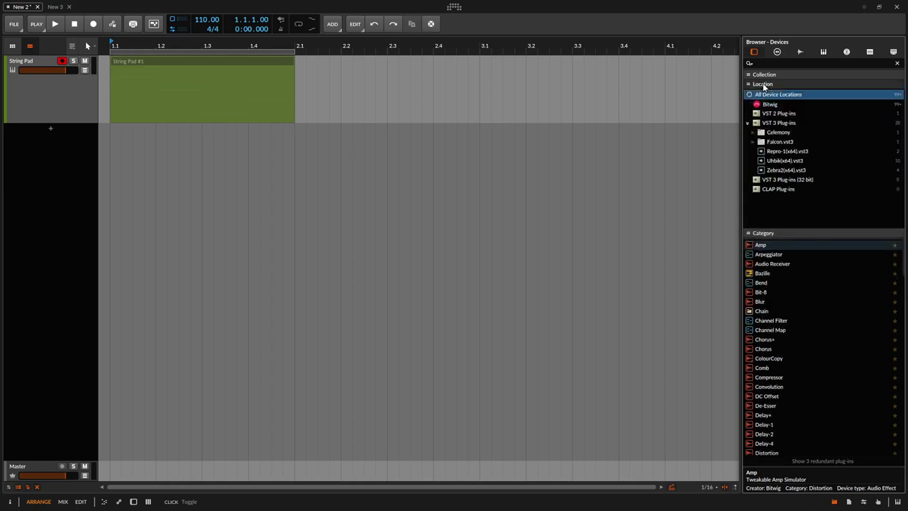
# - Look through the browser's Presets, Samples, Multisamples, Music, Clips and Files content, including the Sample Library folder, and return to Devices
pyautogui.click(778, 53)
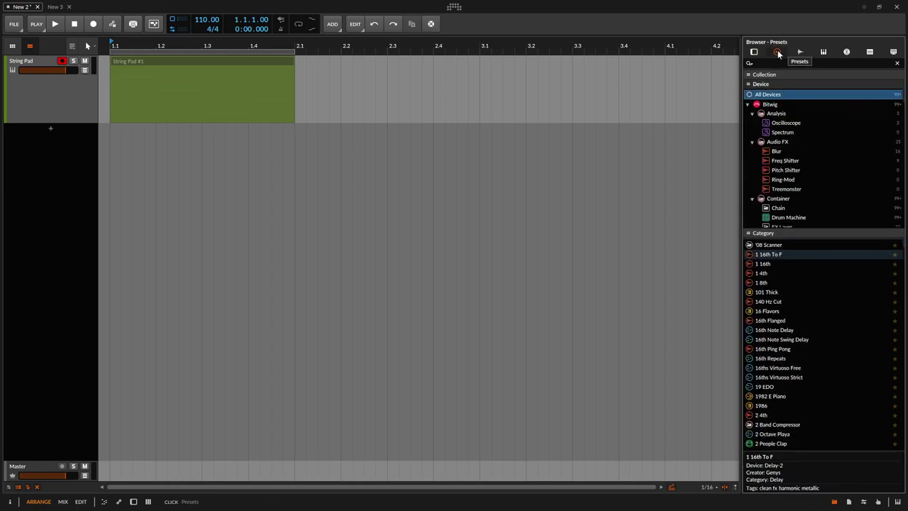
pyautogui.click(799, 52)
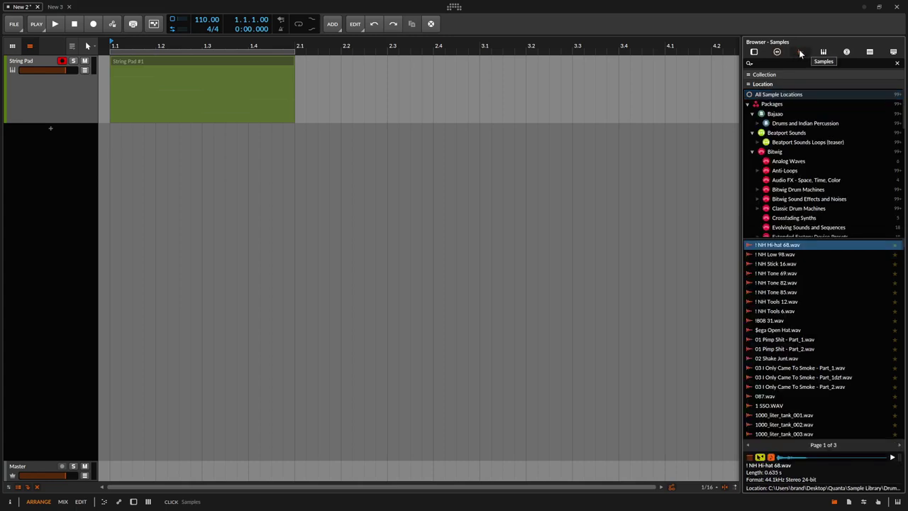
pyautogui.click(822, 53)
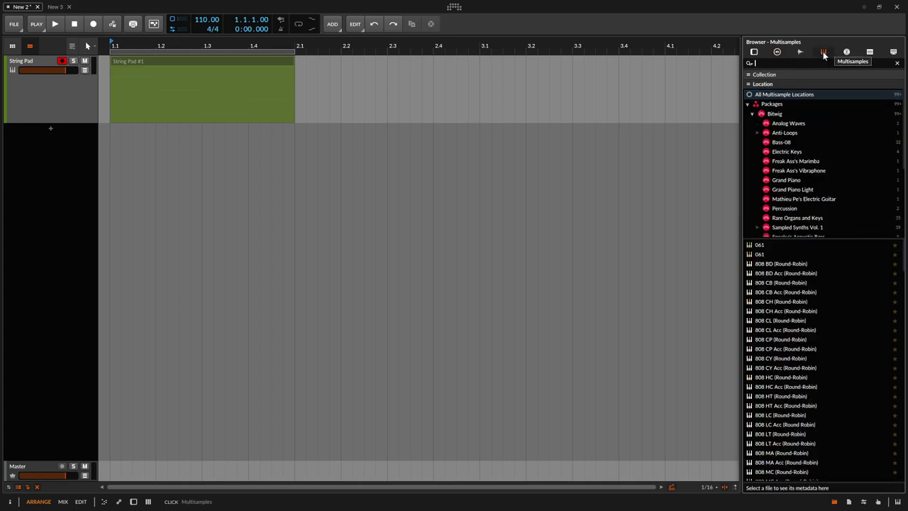
pyautogui.click(846, 51)
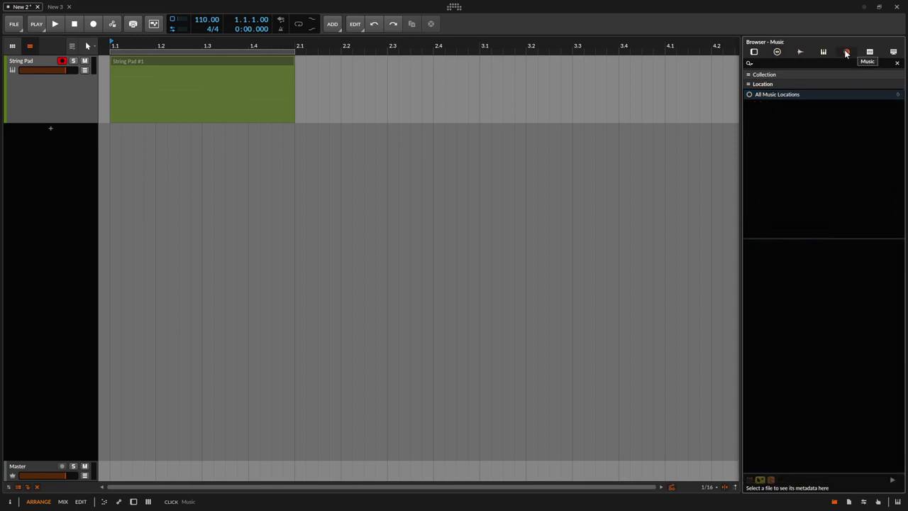
pyautogui.click(870, 53)
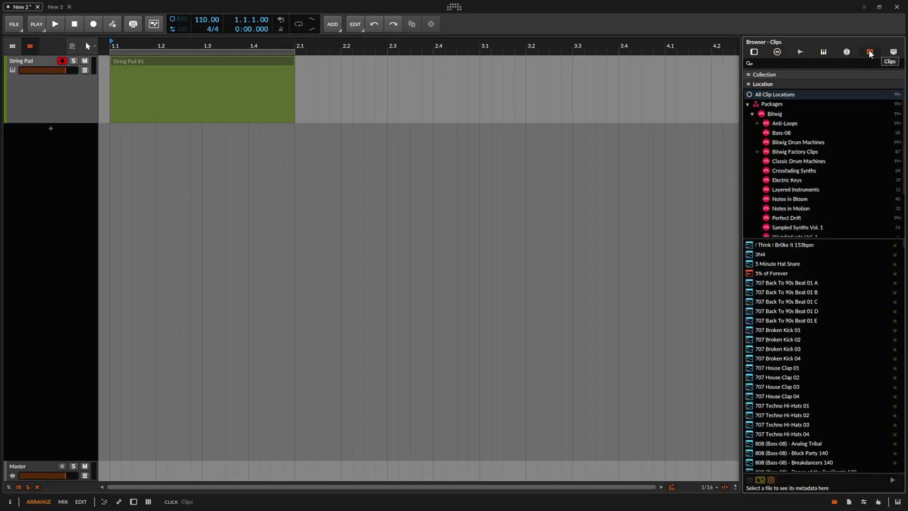
pyautogui.click(893, 52)
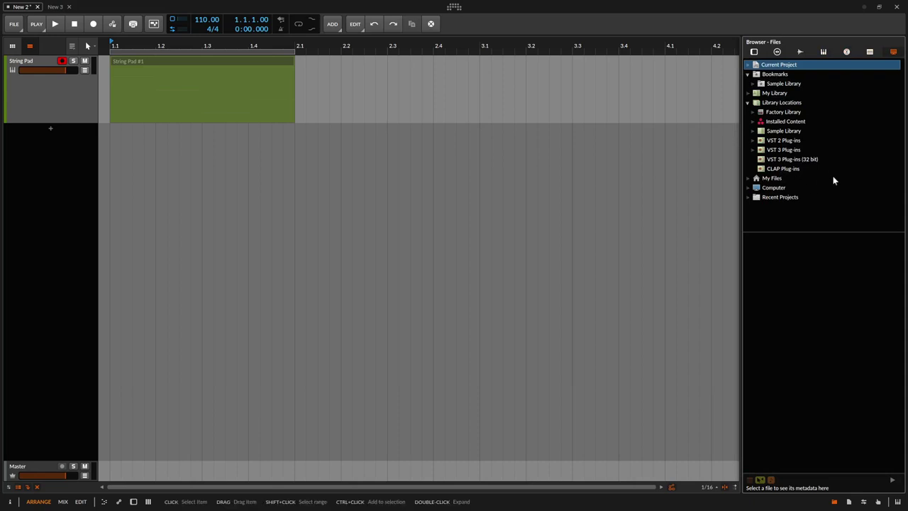
pyautogui.click(780, 133)
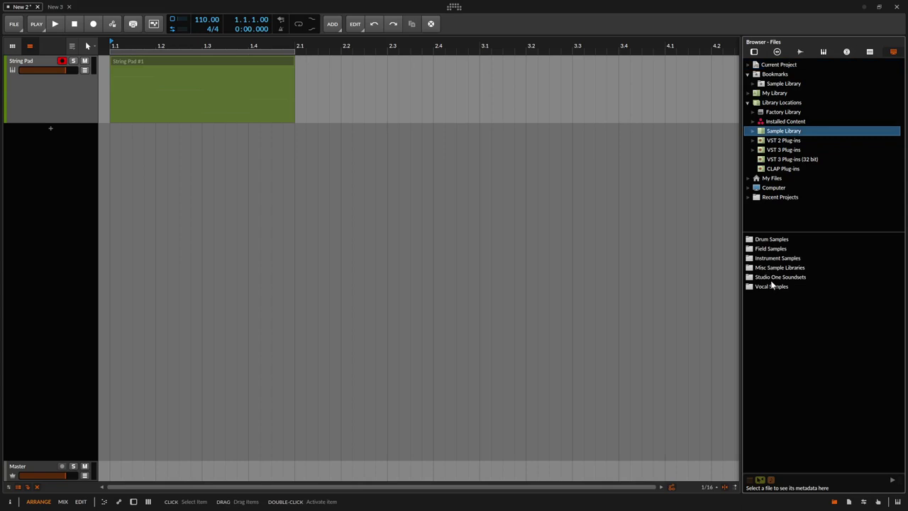
pyautogui.click(754, 53)
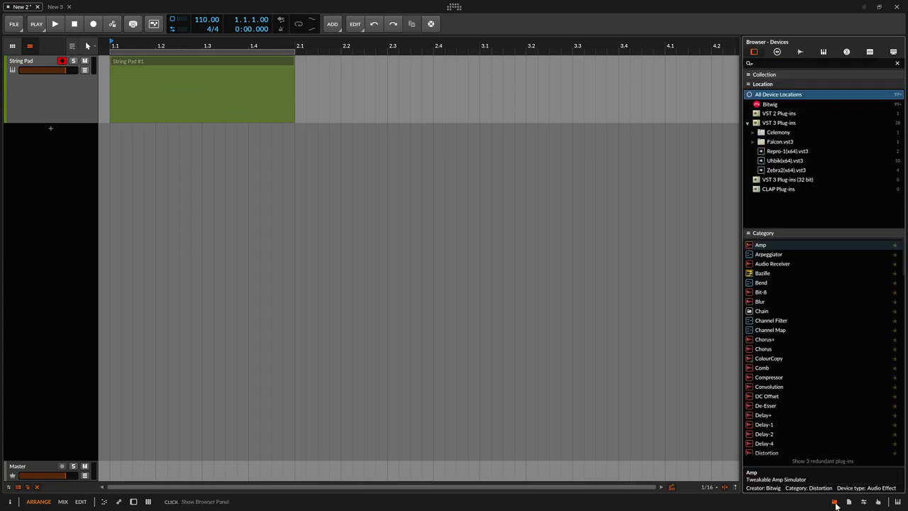
# - Open the project details and view their Info, Sections, Files and Plug-ins pages
pyautogui.click(849, 502)
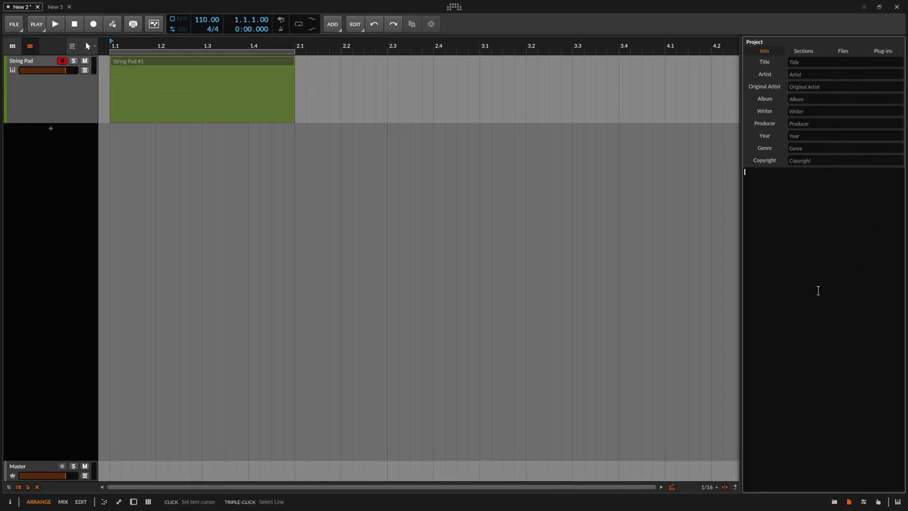
pyautogui.click(805, 52)
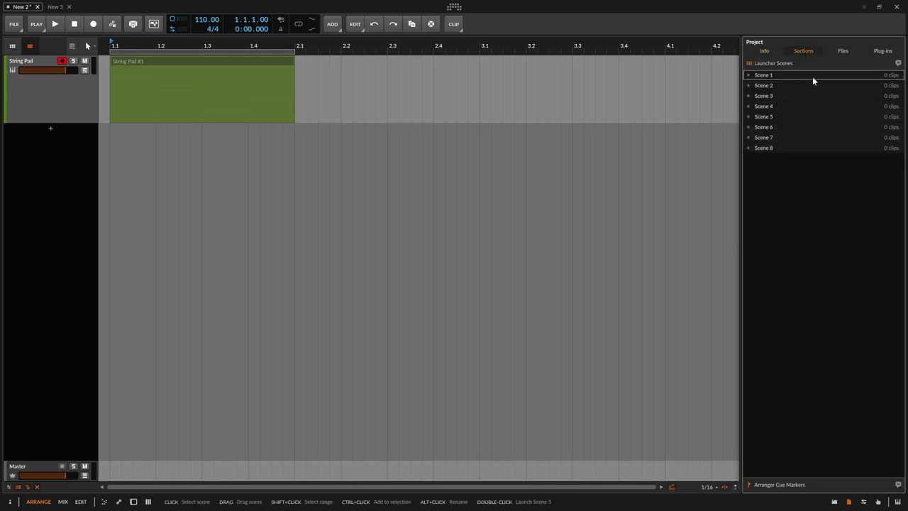
pyautogui.click(843, 52)
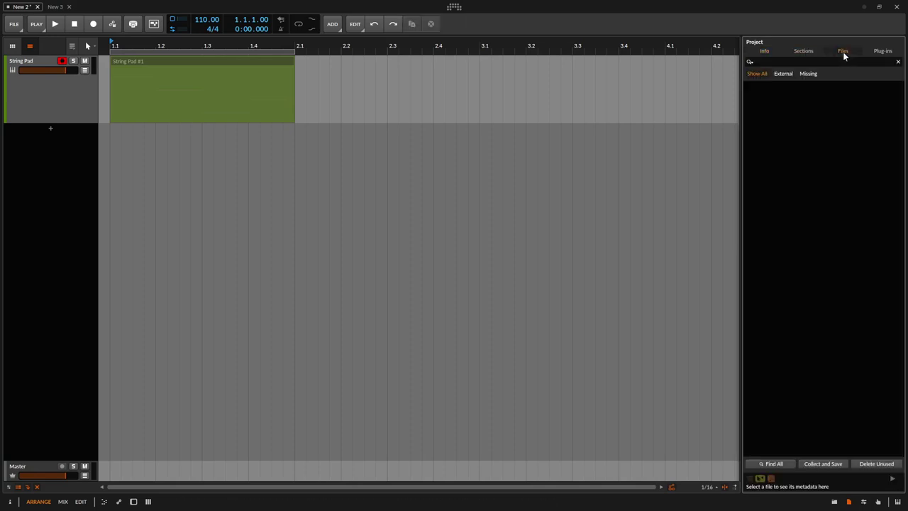
pyautogui.click(883, 52)
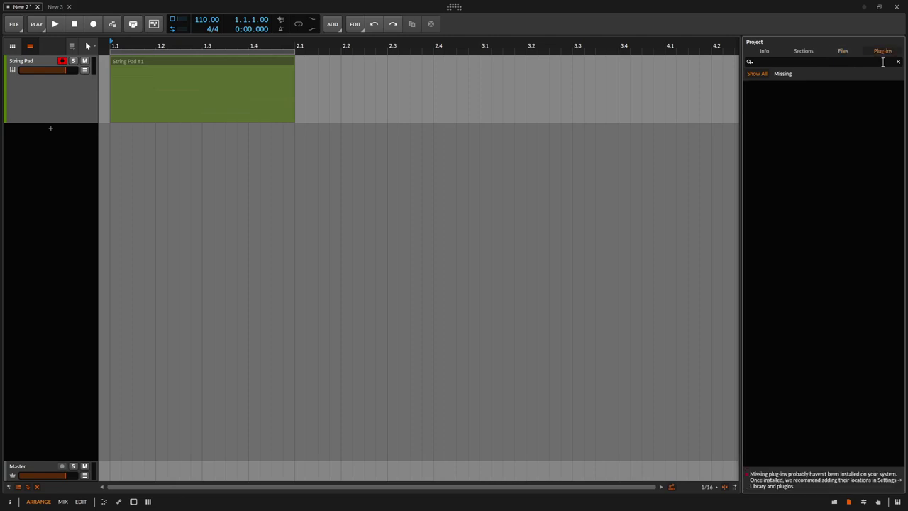
# - View the project Info page, the Studio I/O settings and the Mappings settings, then reopen the browser briefly and hide it
pyautogui.click(764, 52)
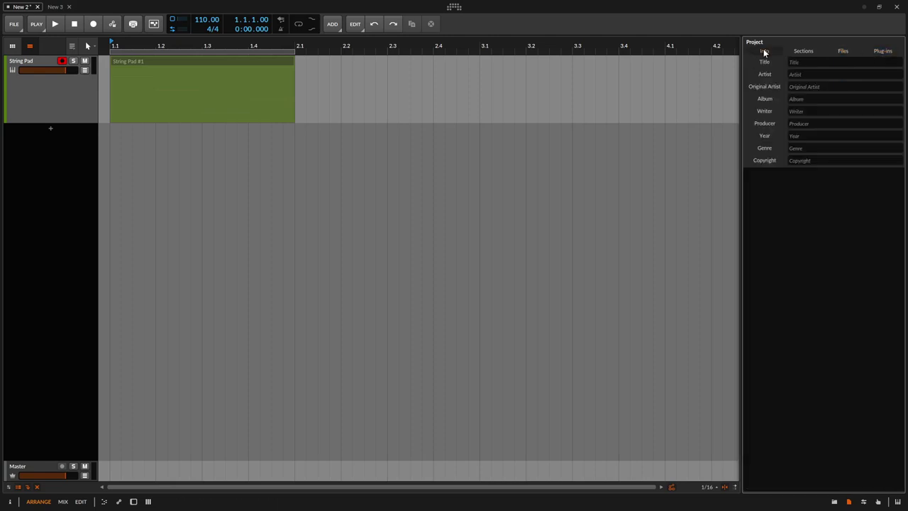
pyautogui.click(863, 502)
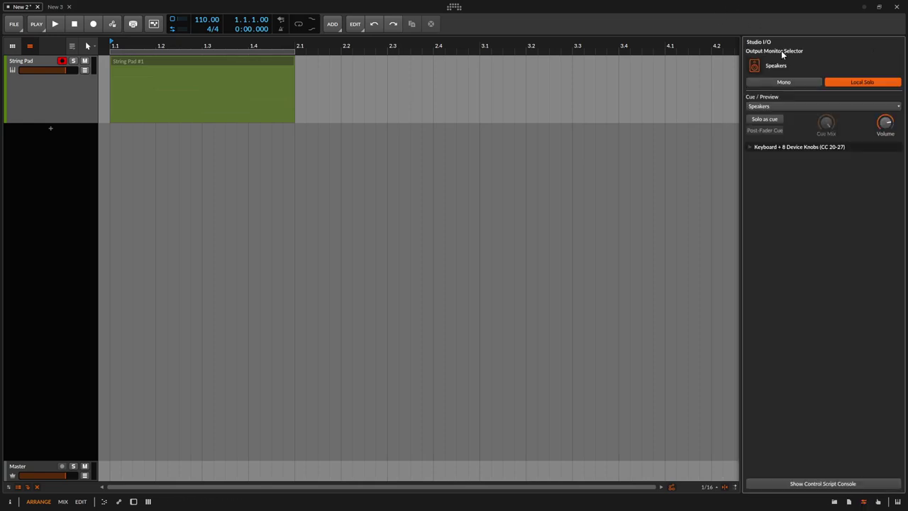
pyautogui.click(877, 501)
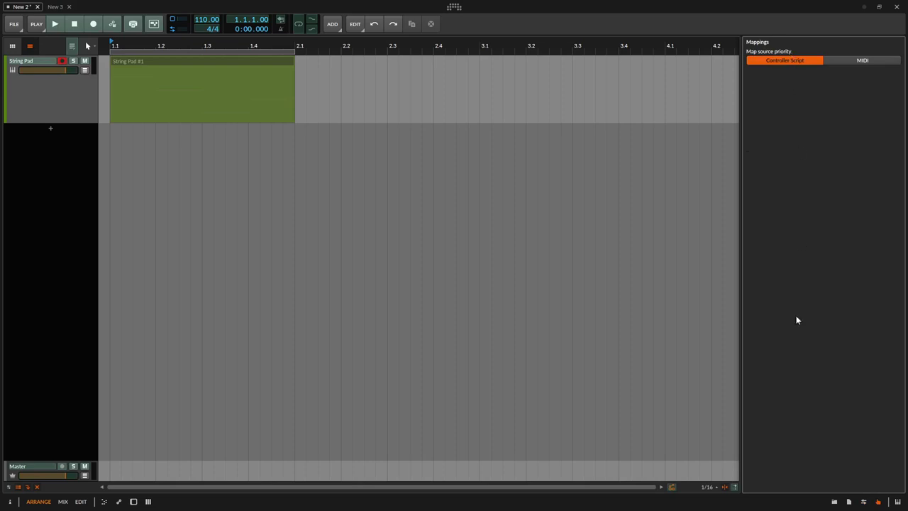
pyautogui.click(834, 502)
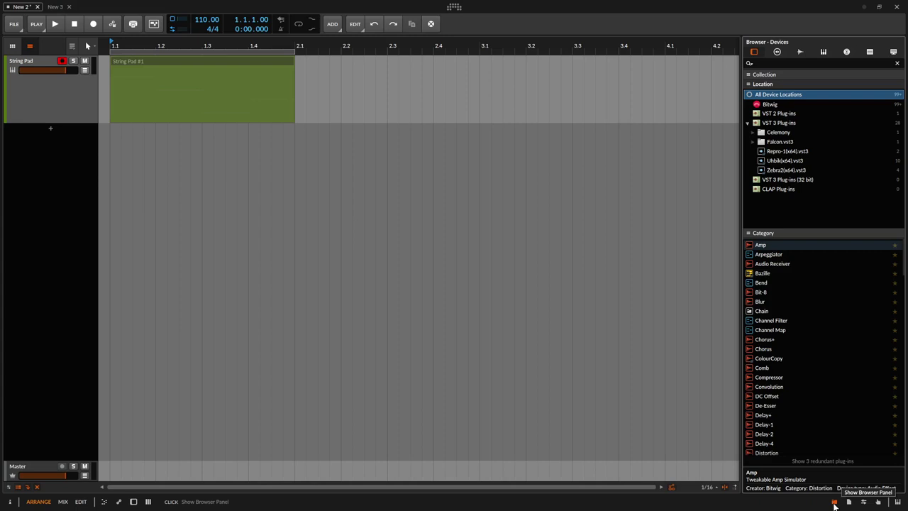
pyautogui.click(834, 502)
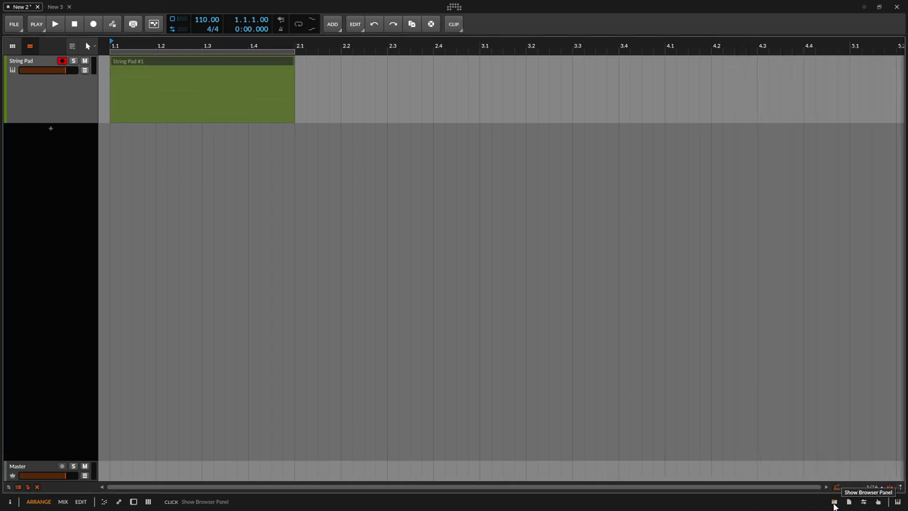
# - Show the onscreen keyboard, switch its layout to the single-row piano keys, and collapse the keyboard settings
pyautogui.click(897, 502)
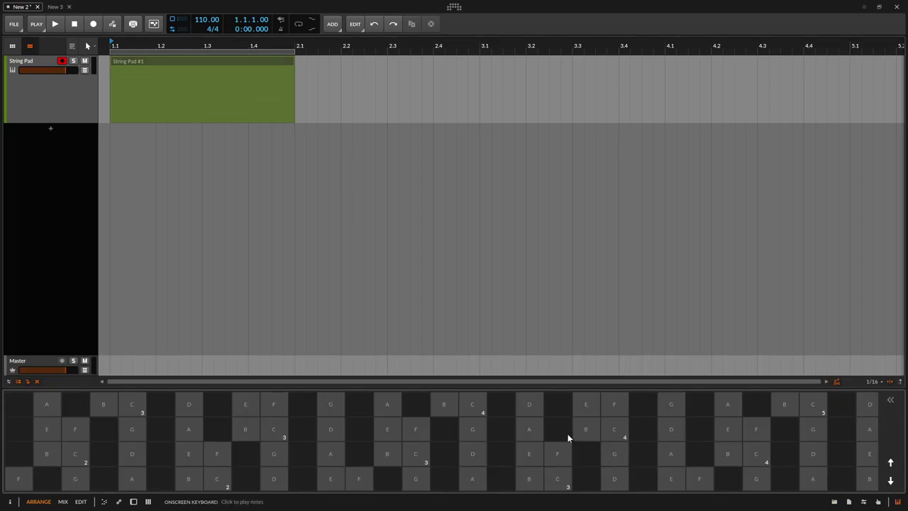
pyautogui.click(890, 401)
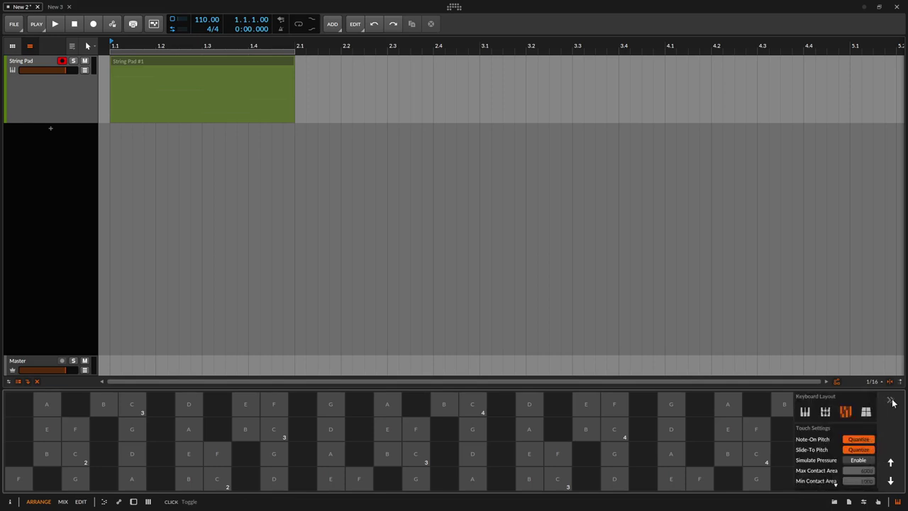
pyautogui.click(806, 412)
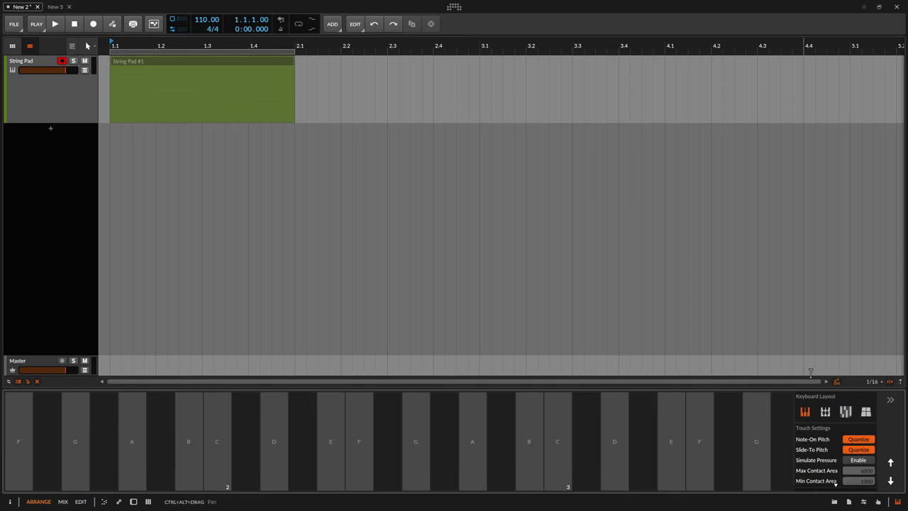
pyautogui.click(816, 340)
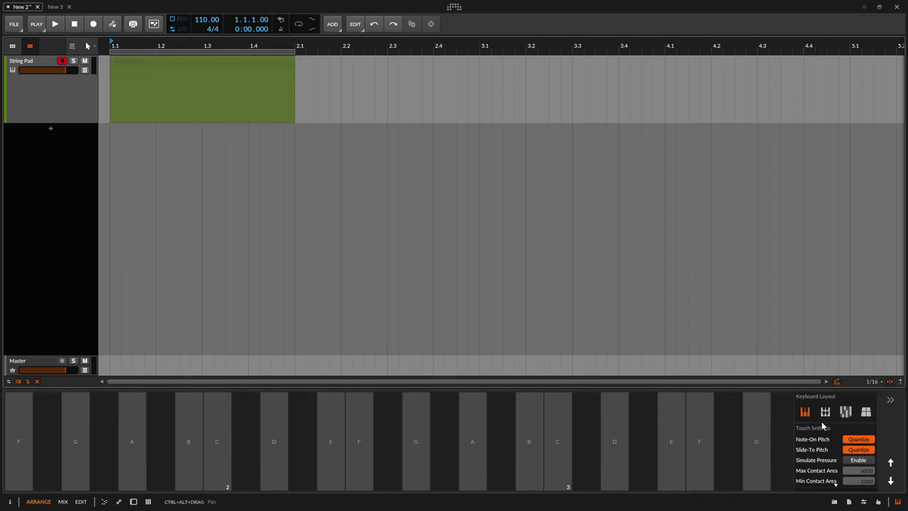
pyautogui.click(890, 399)
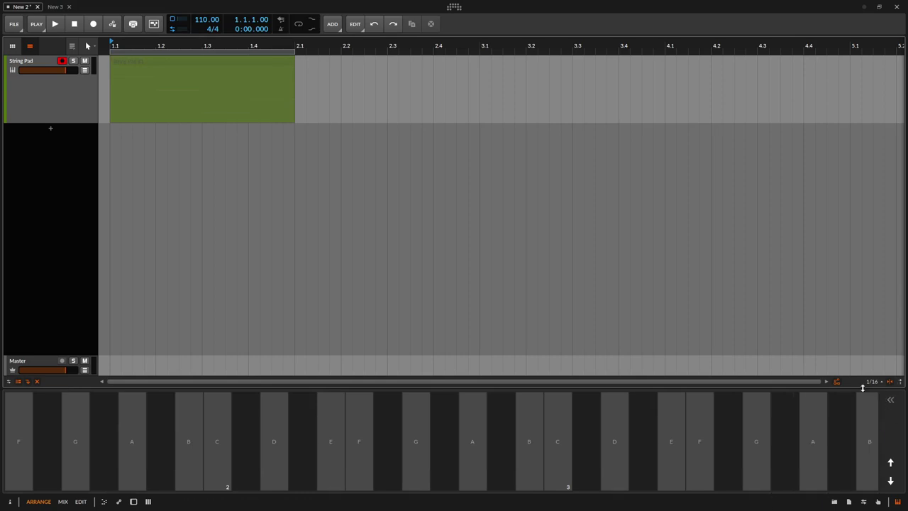
# - Select the String Pad track and play a few notes on it from the computer keyboard
pyautogui.click(58, 104)
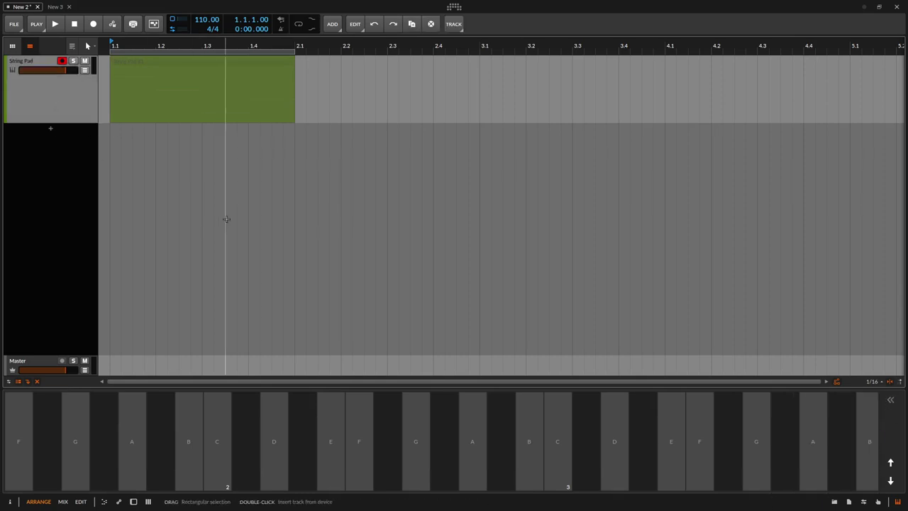
pyautogui.press('s')
pyautogui.press('d')
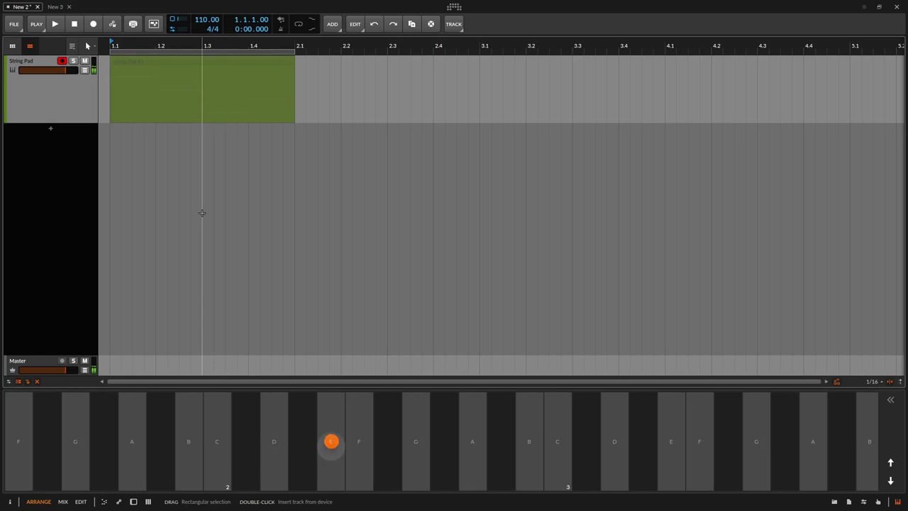
pyautogui.press('f')
pyautogui.press('g')
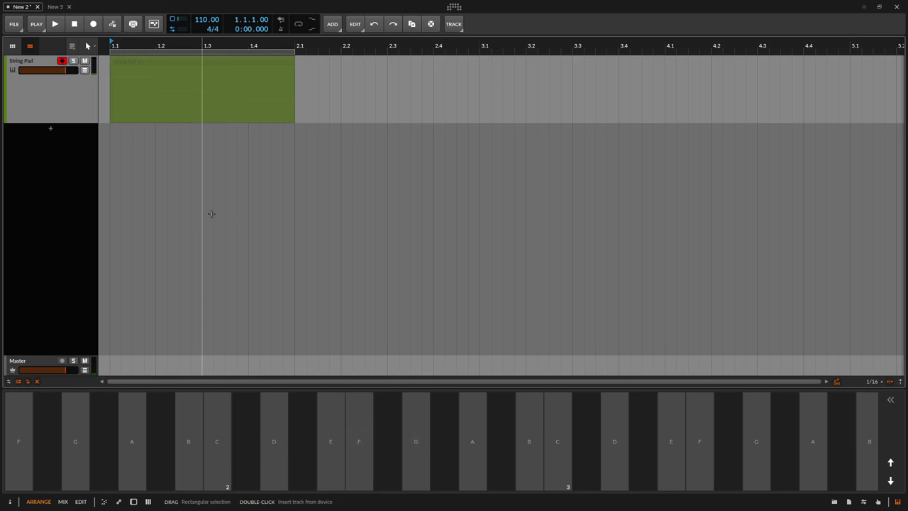
# - Look through the stacked-row, Fourths (ISO) and pad layouts of the onscreen keyboard, collapse its settings, and hide the keyboard
pyautogui.click(891, 402)
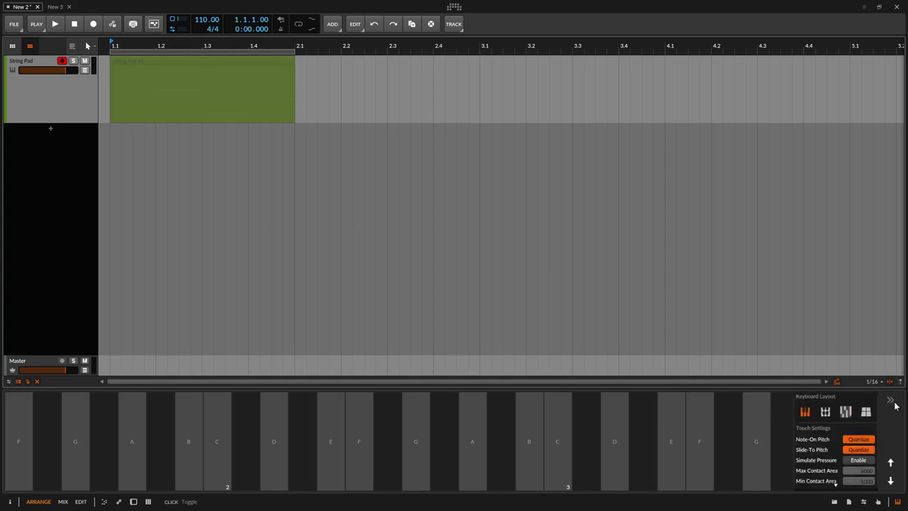
pyautogui.click(825, 413)
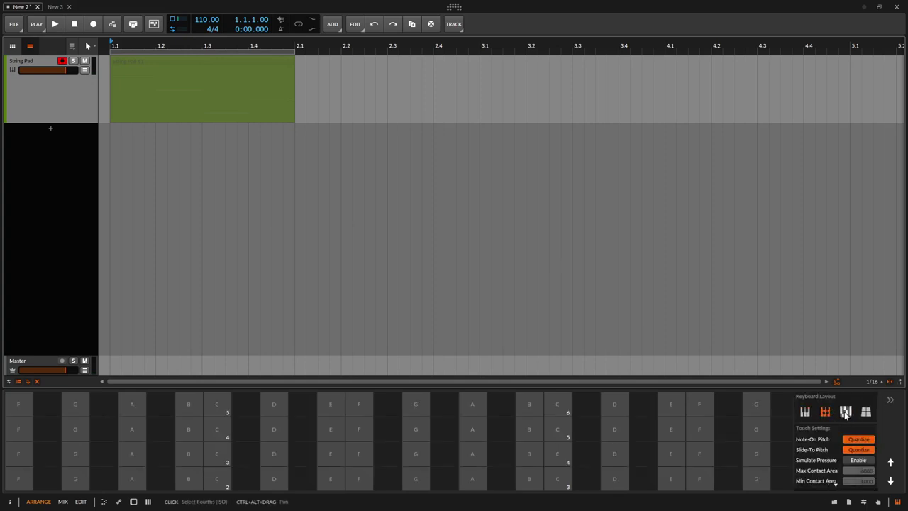
pyautogui.click(845, 412)
pyautogui.click(865, 412)
pyautogui.click(890, 400)
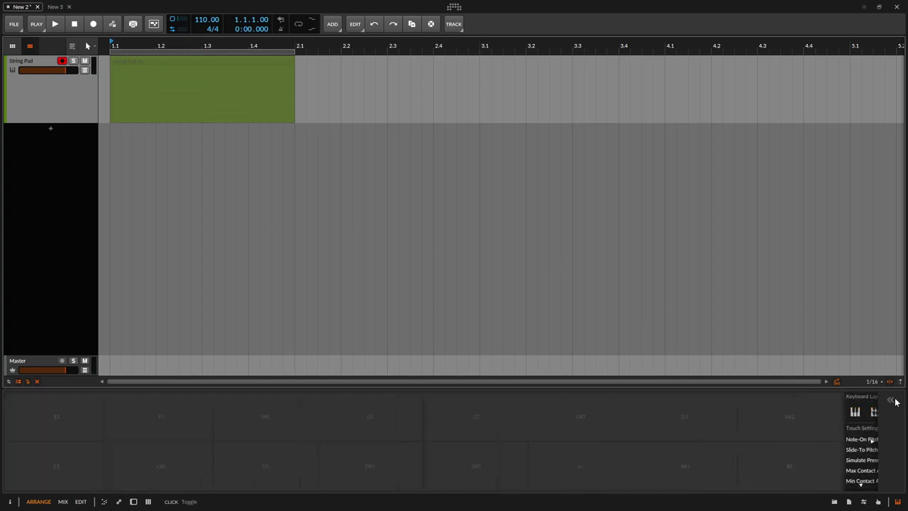
pyautogui.click(897, 501)
pyautogui.click(729, 367)
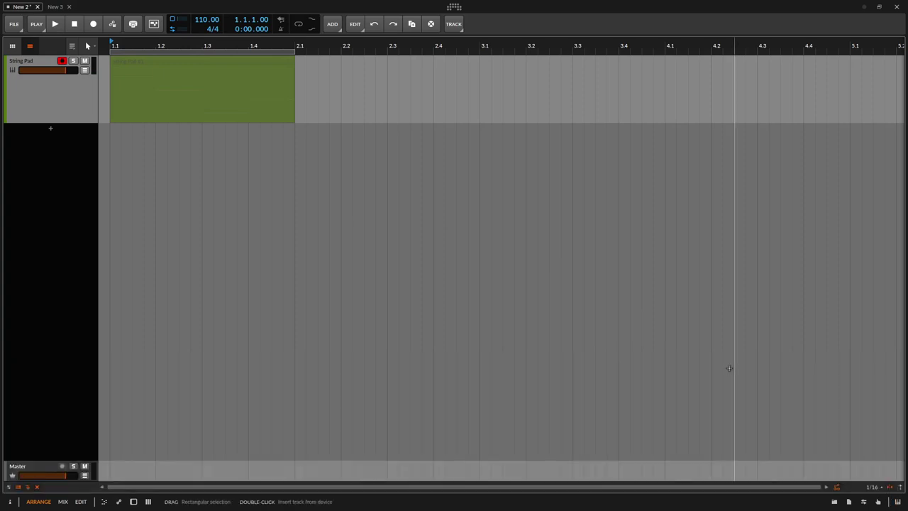